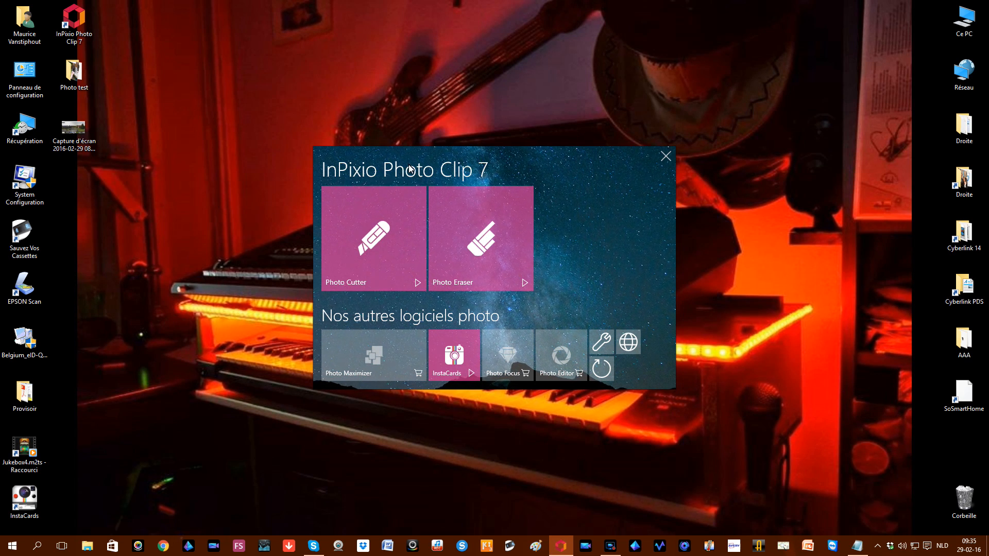
- Switch to Chrome and search Google Images for "Vrouw bos"
click(165, 546)
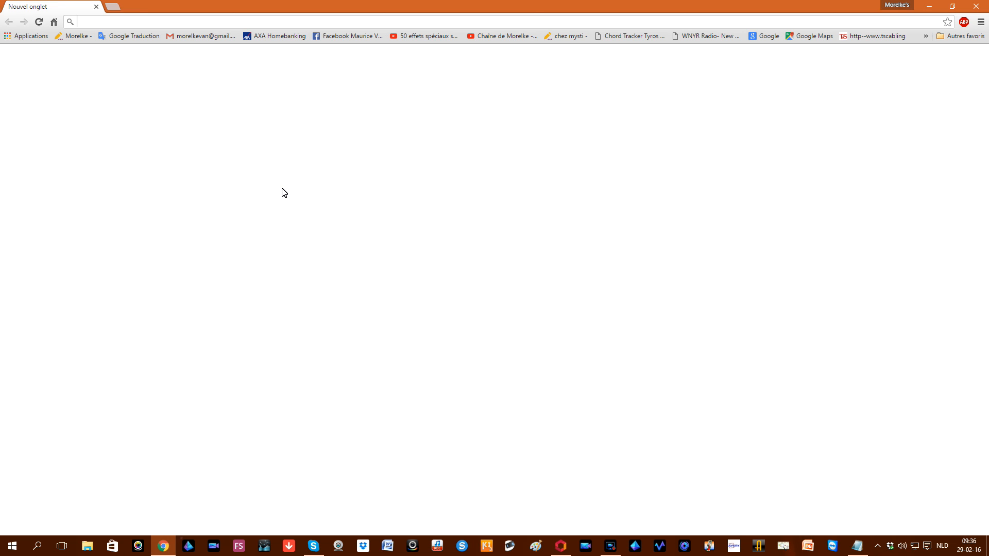
click(338, 196)
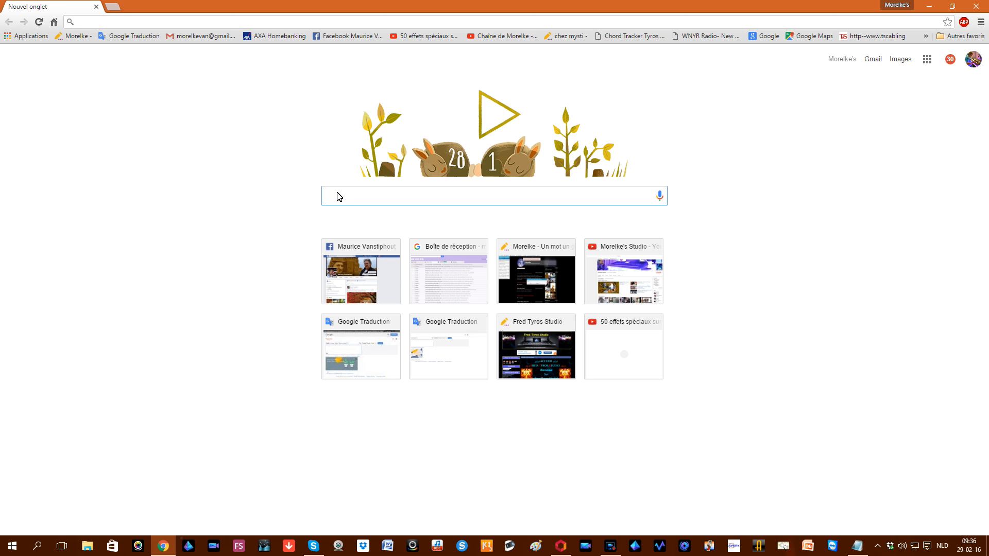
text(Vrouw)
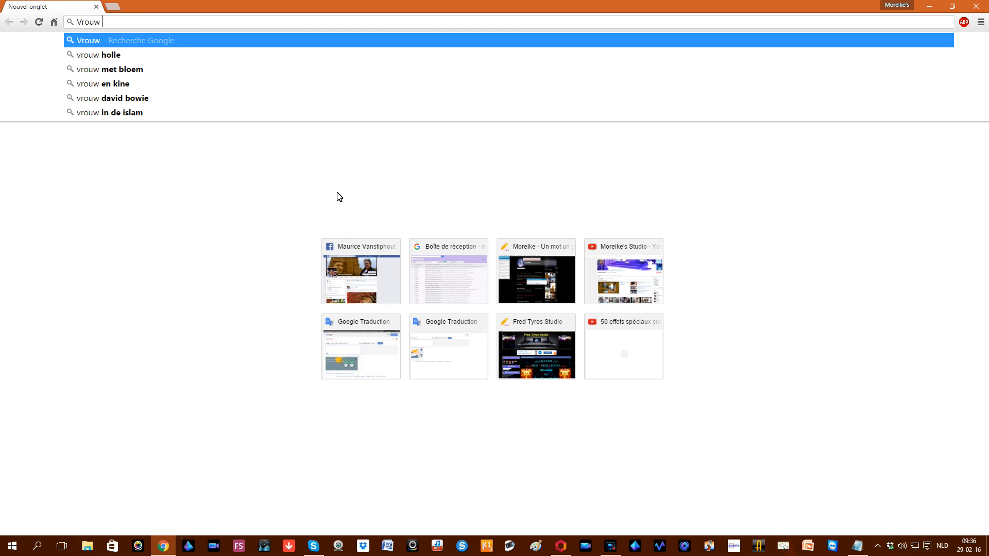
text( bos)
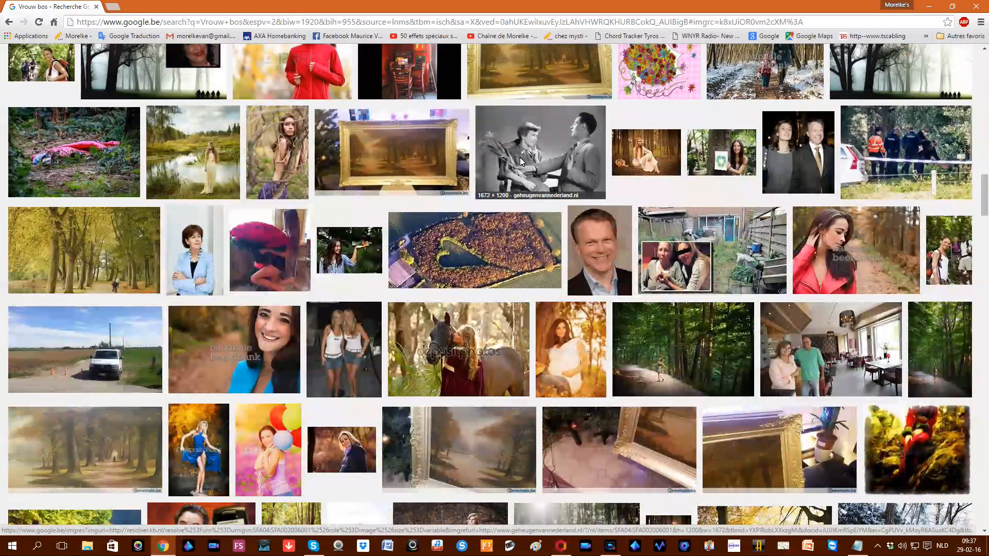
- Examine the "Vrouw bos" image results, previewing the floating woman, the woman in a red top and the woman with balloons
scroll(521, 157, down, 1)
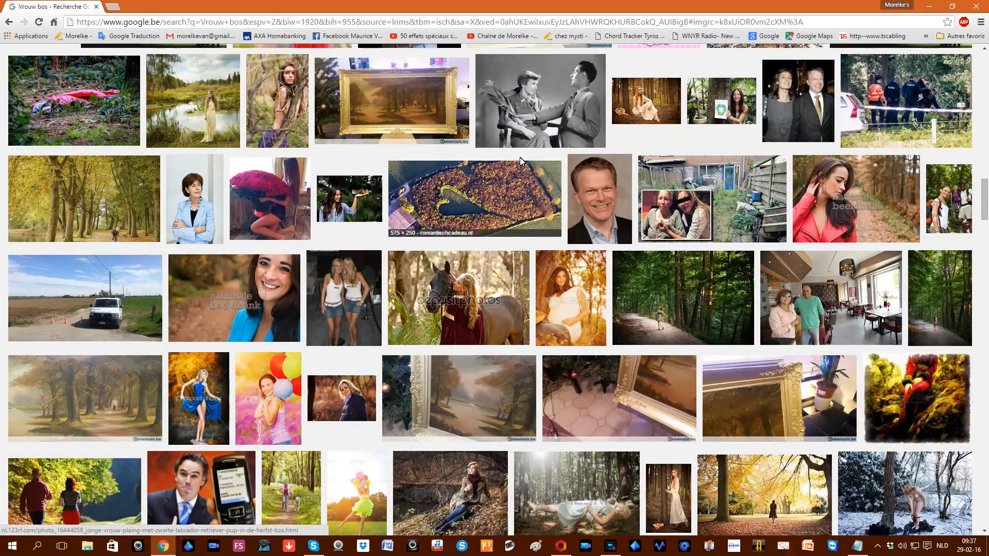
scroll(520, 156, down, 4)
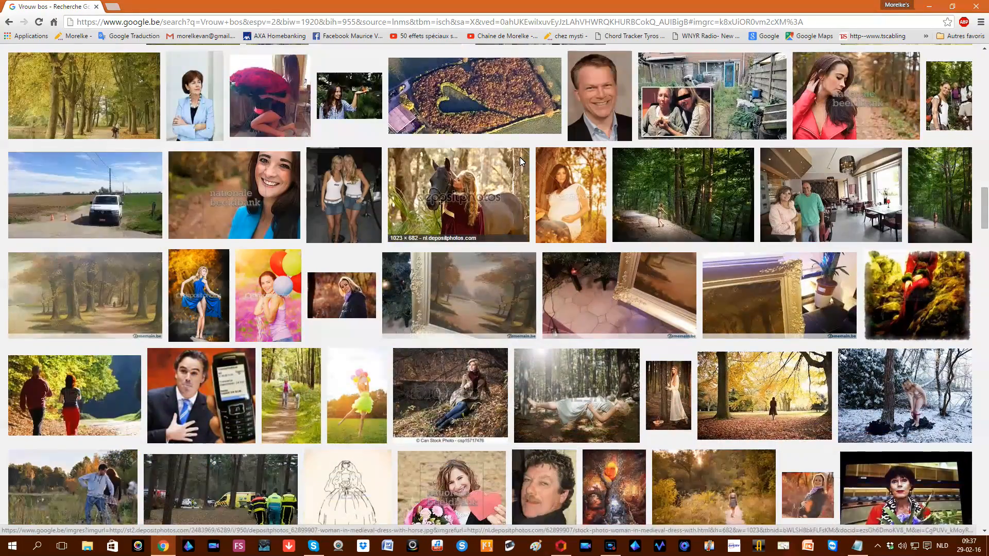
scroll(520, 157, down, 4)
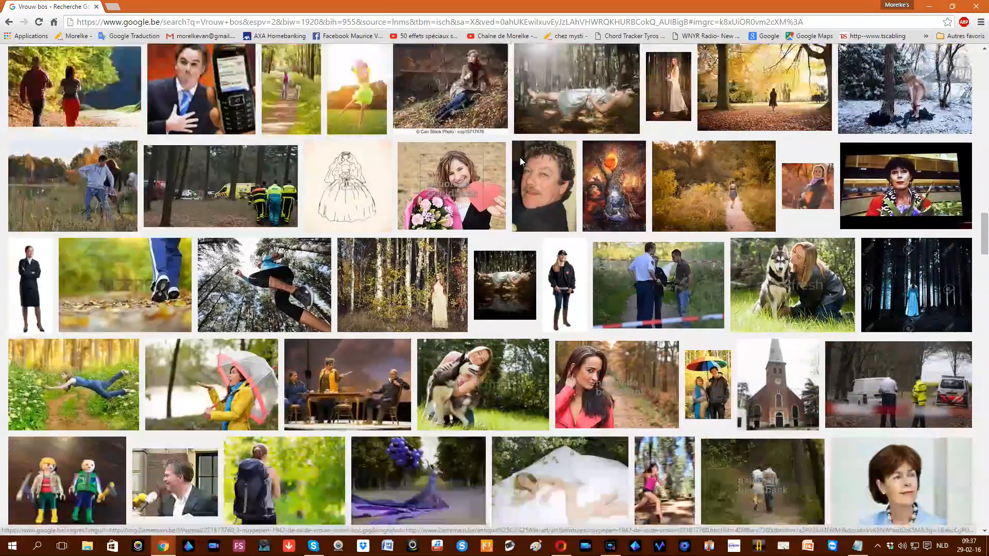
scroll(520, 156, down, 2)
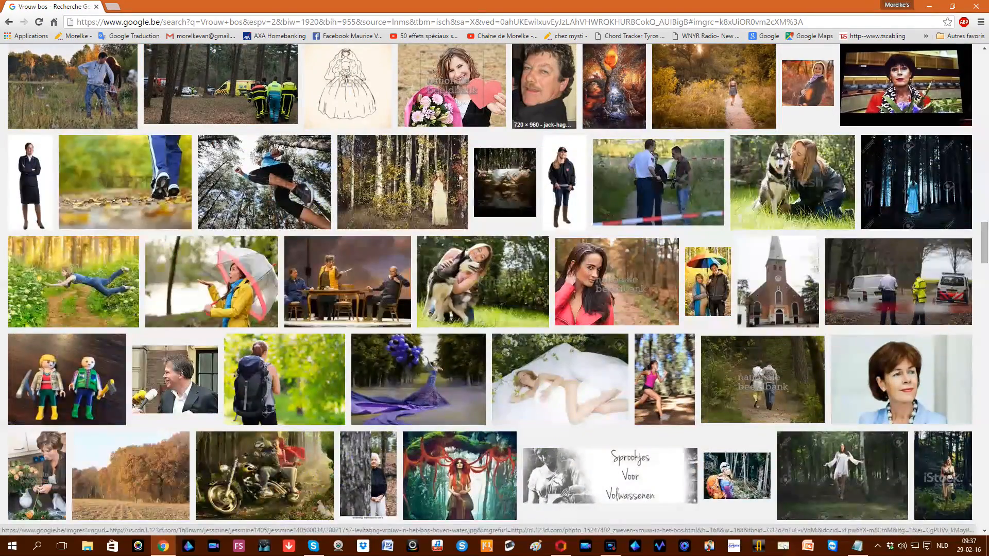
click(90, 284)
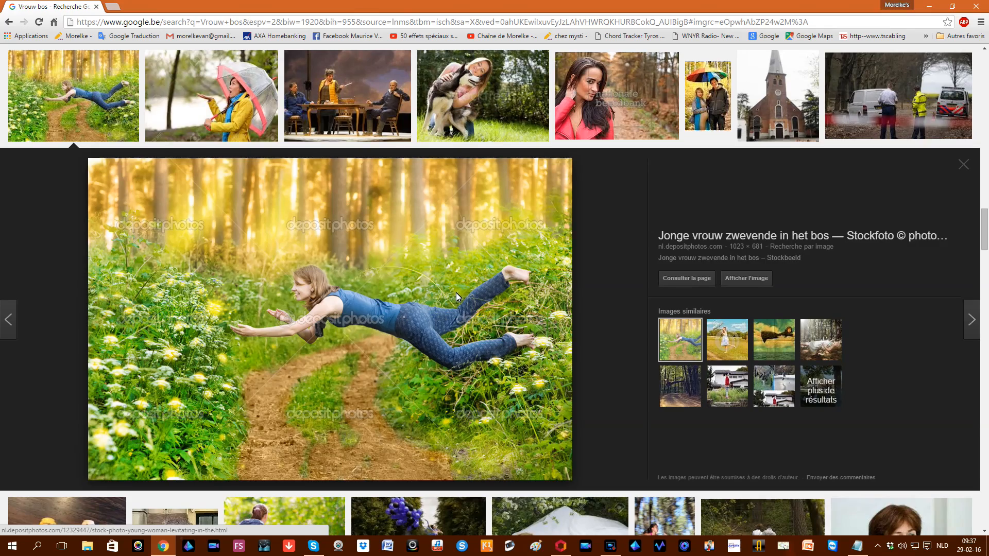
click(727, 386)
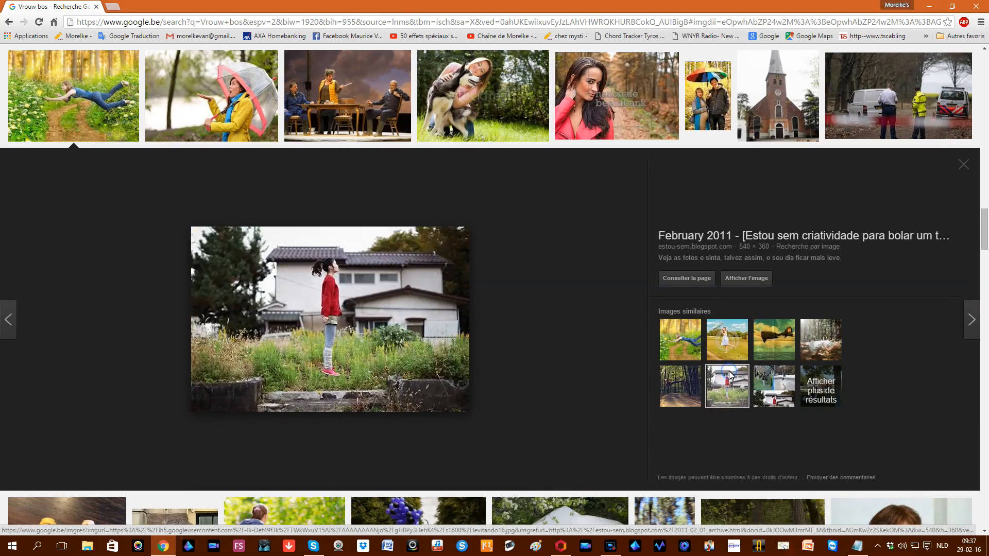
scroll(518, 252, down, 3)
scroll(517, 251, down, 2)
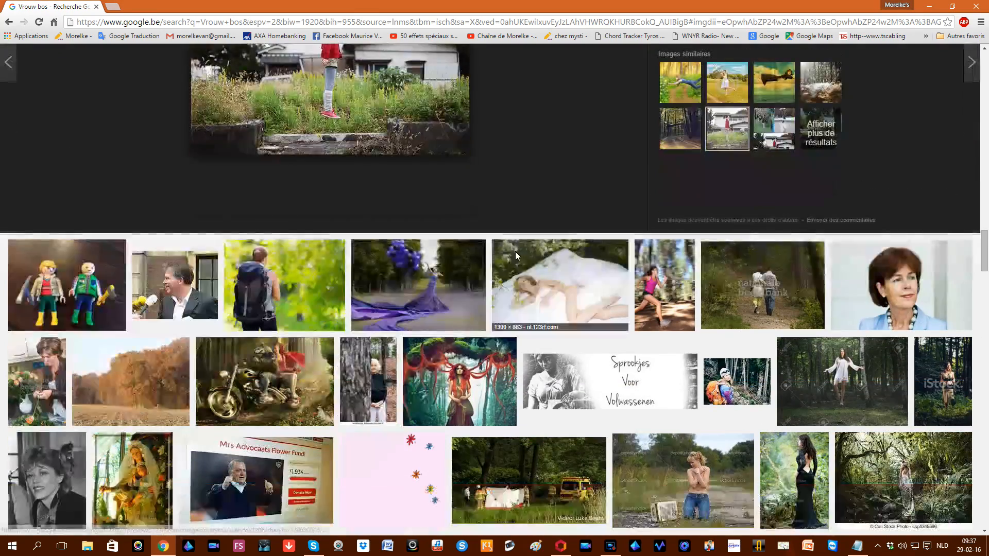
click(435, 276)
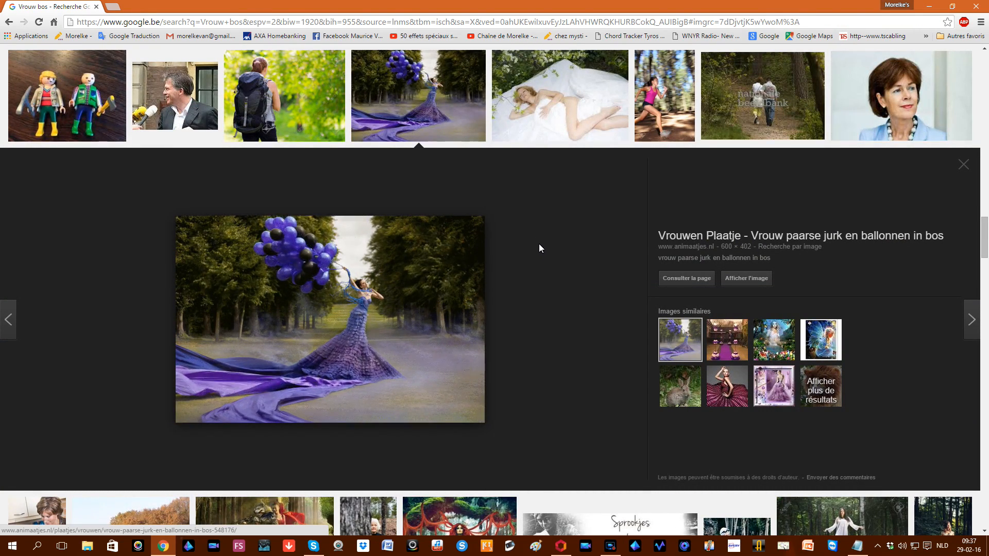
scroll(539, 243, up, 2)
scroll(540, 244, up, 2)
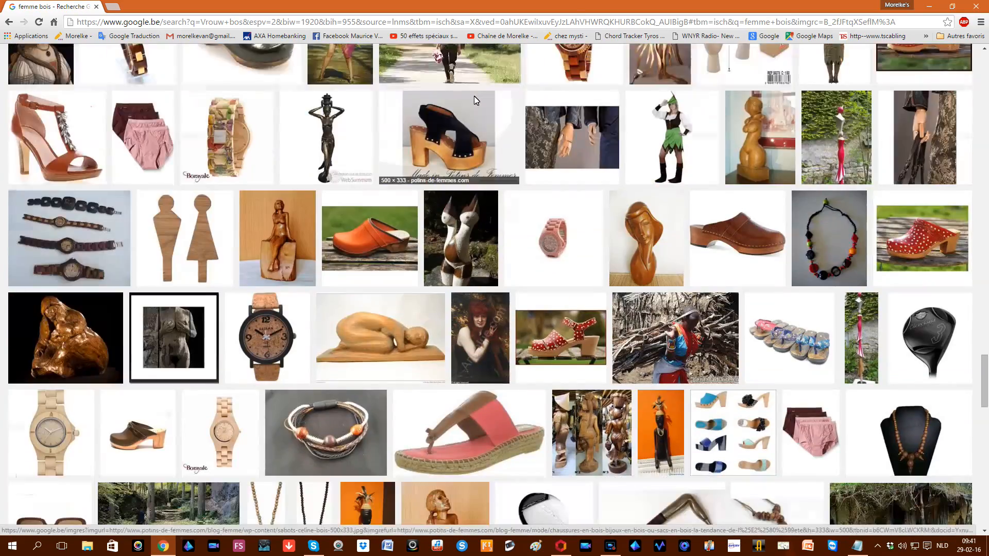
- Look through the "femme bois" image results and show the photo of the woman on a wooden bench at full size
scroll(474, 96, down, 7)
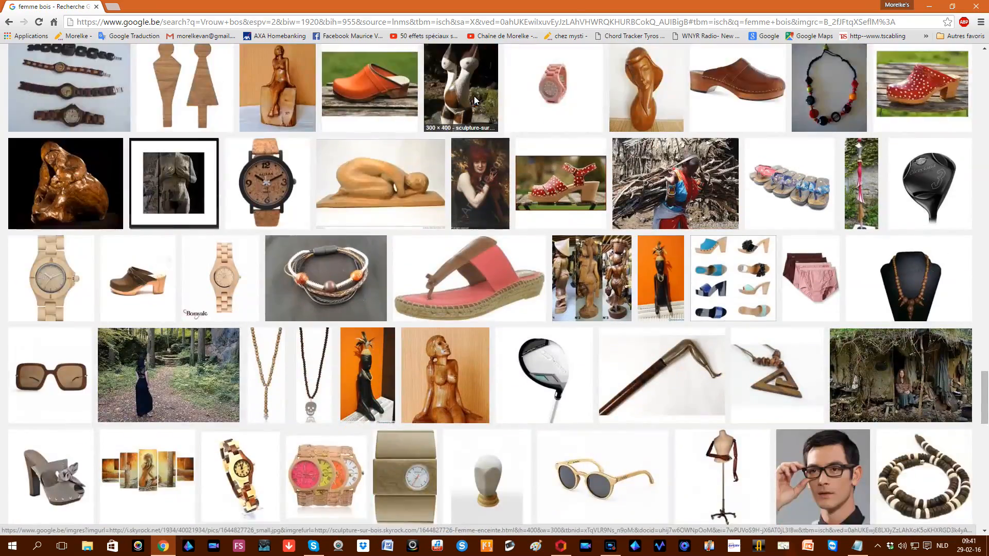
scroll(474, 96, down, 15)
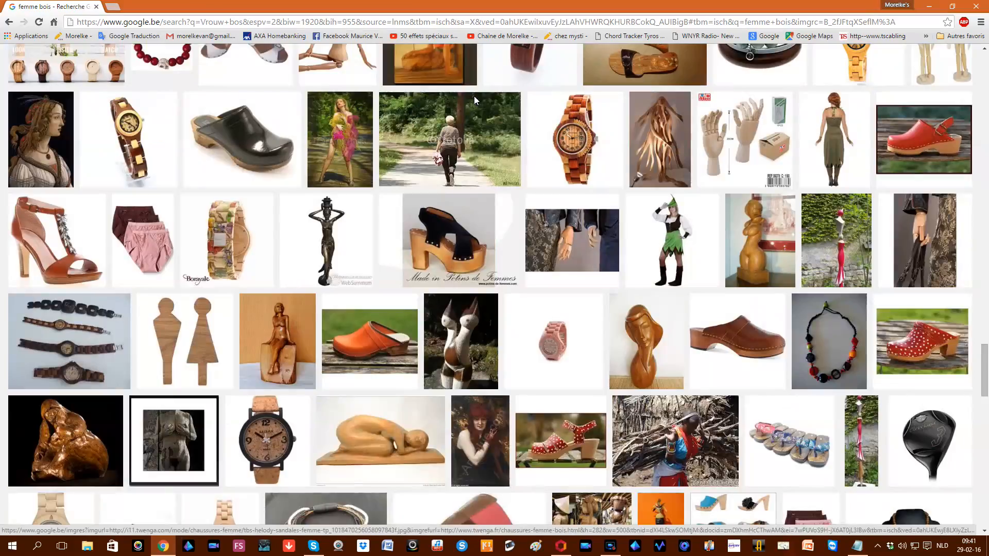
scroll(474, 98, down, 10)
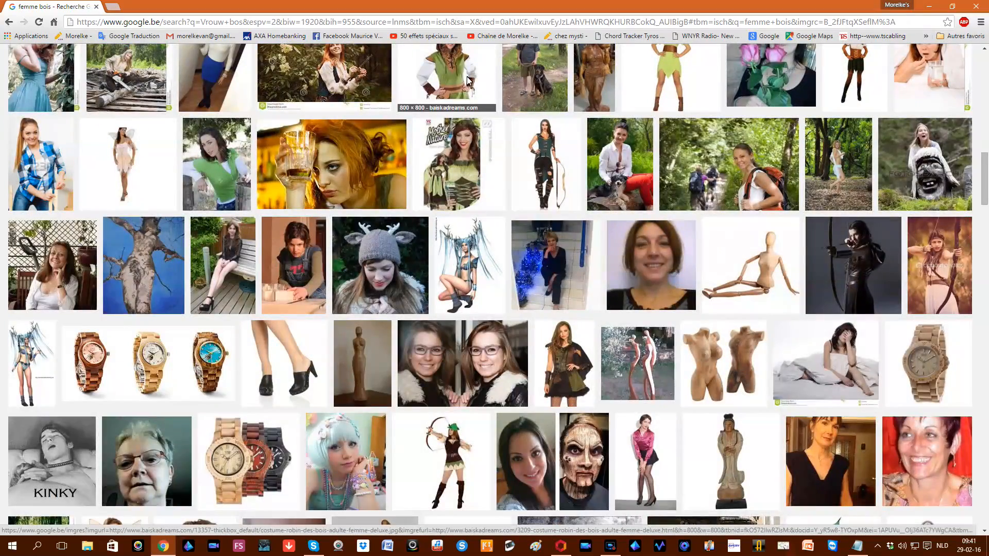
click(211, 244)
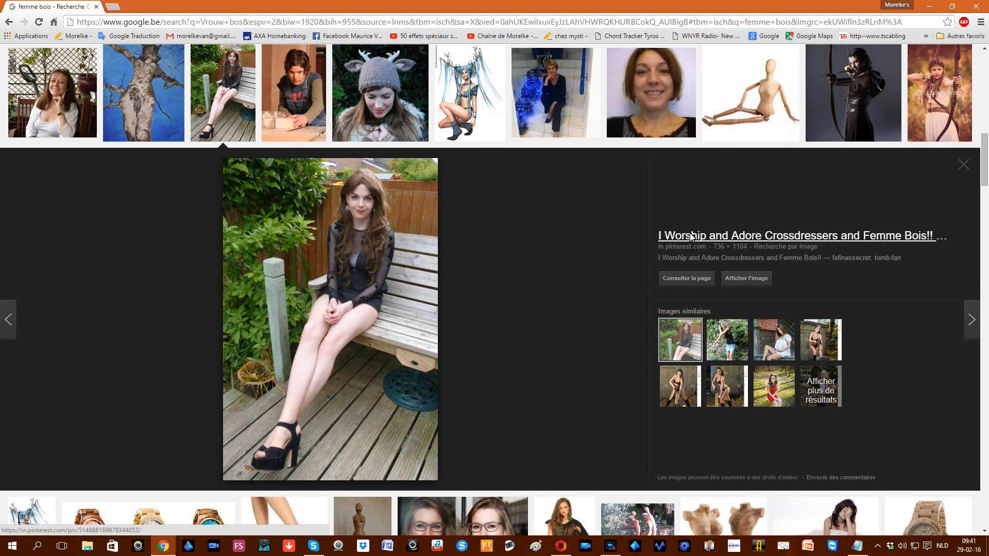
click(748, 279)
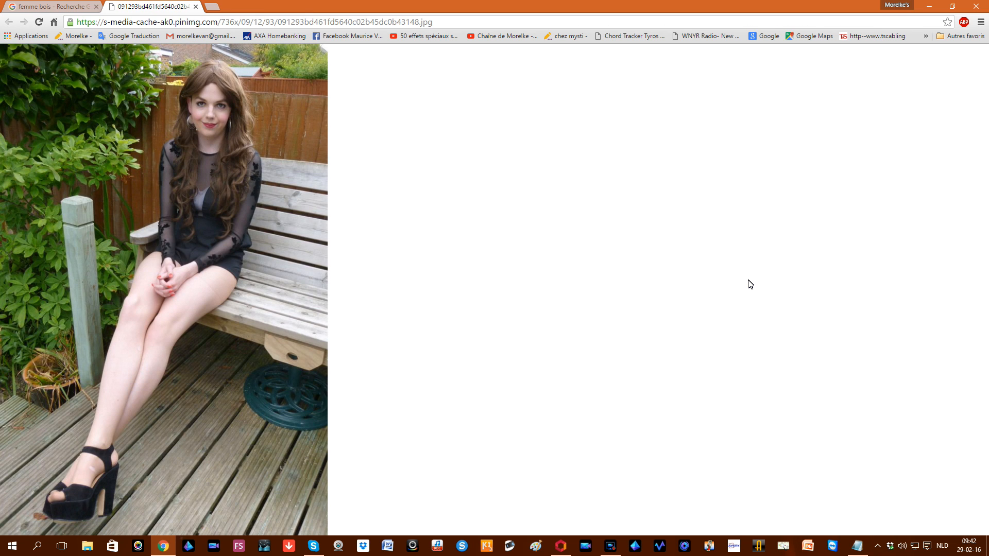
right_click(137, 223)
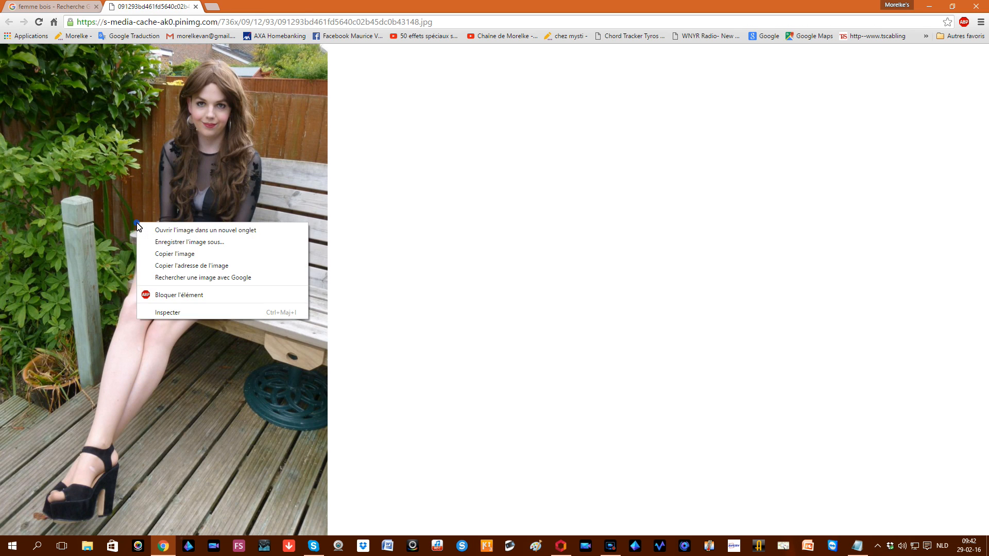
click(161, 240)
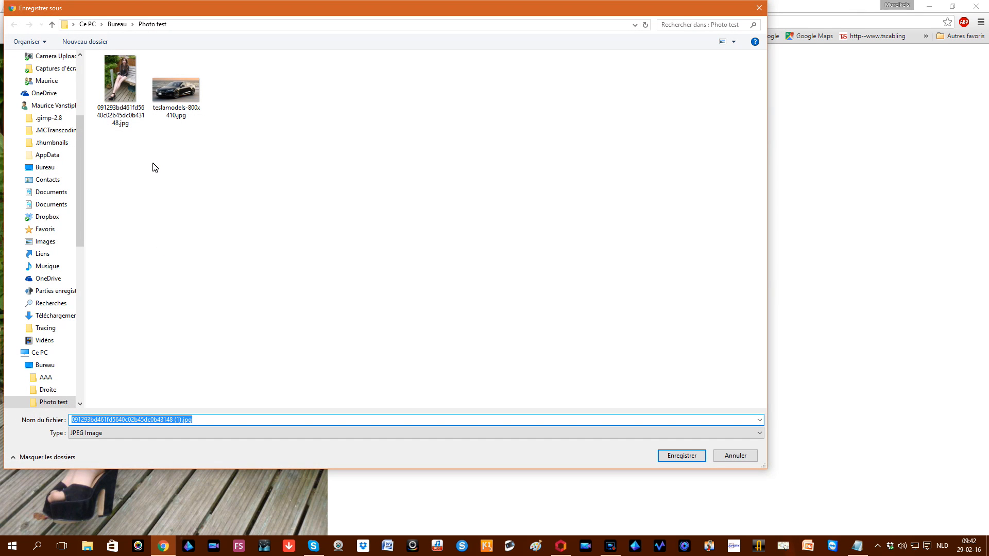
click(735, 456)
- Close the browser and open 091293bd461fd5640c02b45dc0b43148.jpg from the Photo test folder in InPixio Photo Cutter
click(977, 7)
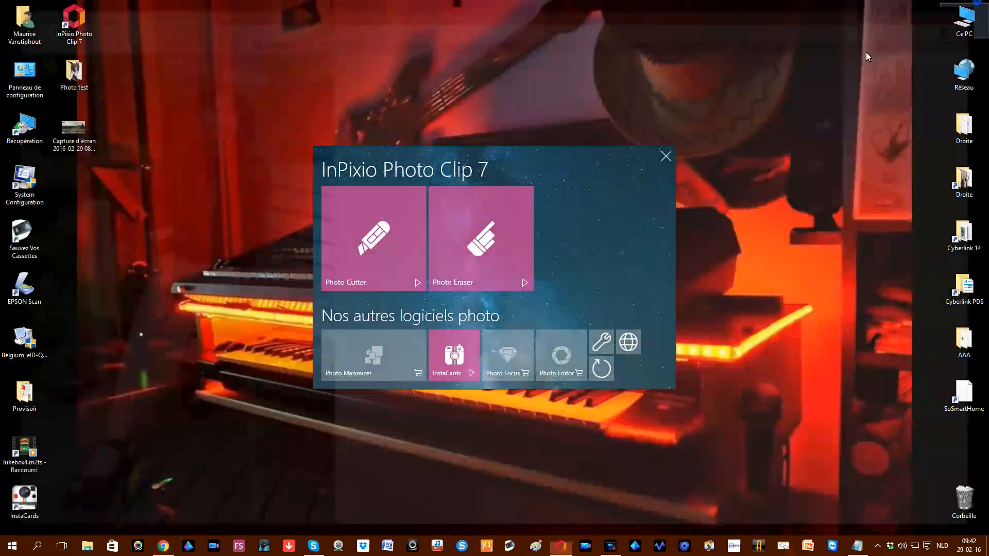
click(389, 210)
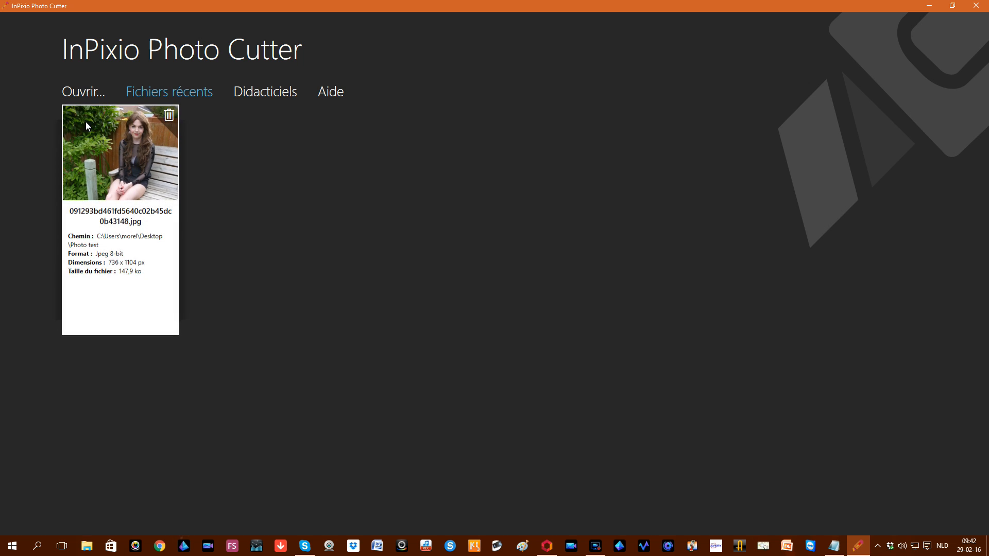
mouse_move(96, 162)
click(85, 92)
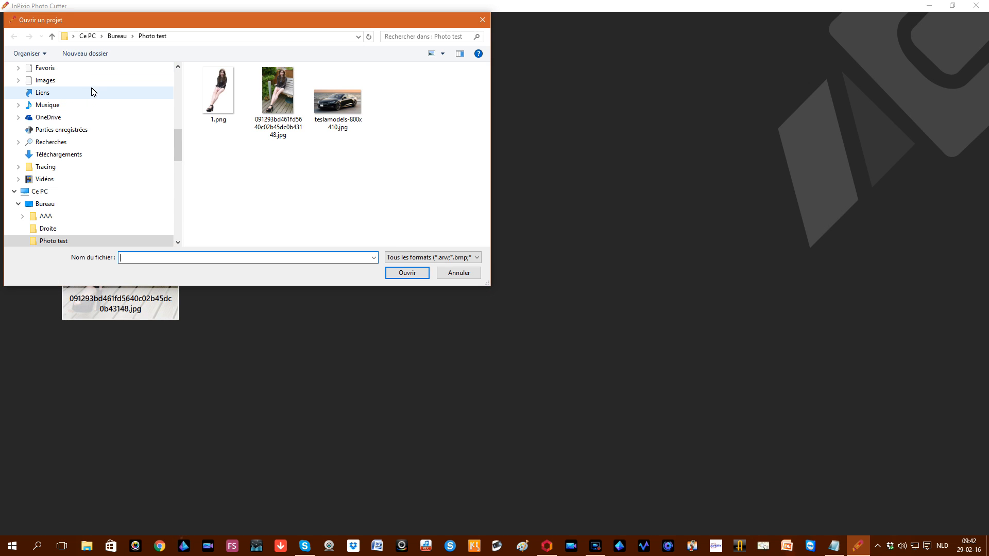
double_click(274, 90)
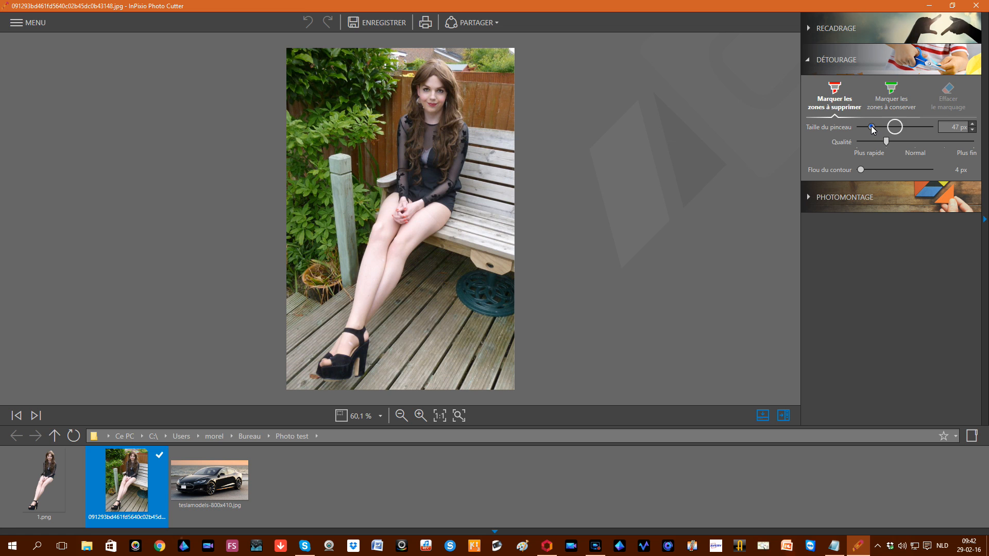
- Set the removal brush size to 92 px and mark the wooden bench and the round green base beneath it for removal
drag(872, 125, 913, 126)
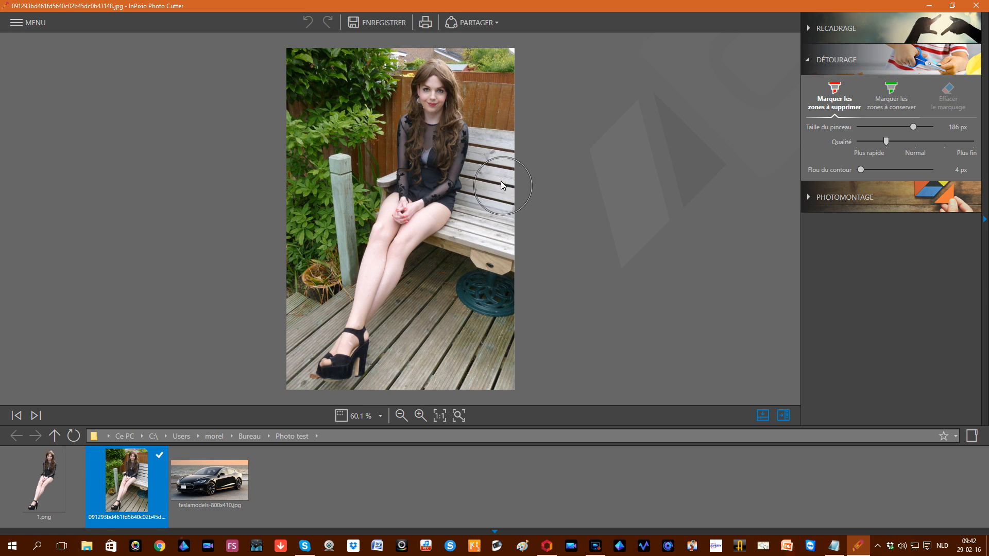
drag(913, 127, 884, 127)
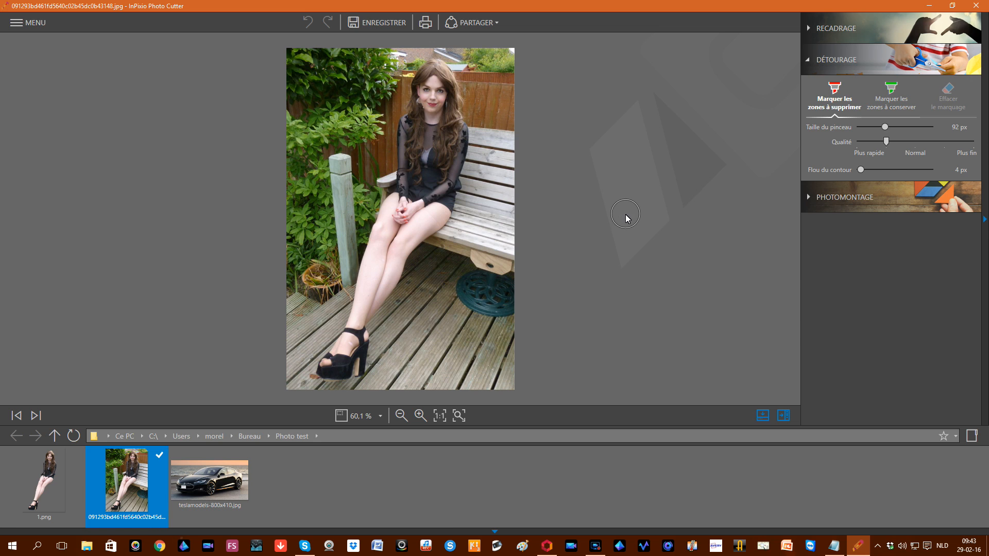
click(487, 145)
mouse_move(486, 145)
mouse_down()
mouse_move(469, 218)
mouse_move(471, 231)
mouse_move(497, 240)
mouse_move(503, 149)
mouse_move(481, 215)
mouse_move(489, 263)
mouse_move(451, 238)
mouse_move(471, 235)
mouse_up()
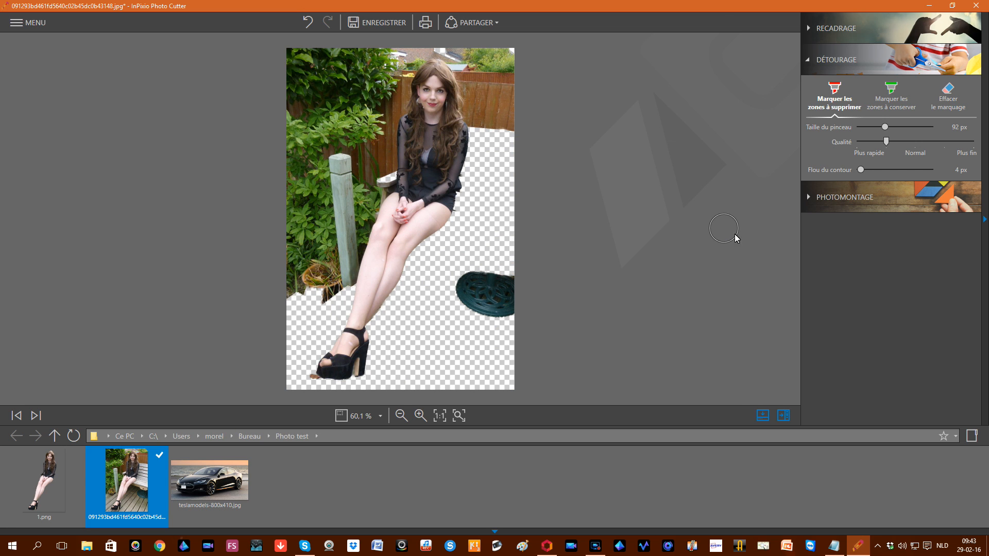
mouse_move(479, 285)
mouse_down()
mouse_move(507, 301)
mouse_move(473, 298)
mouse_move(464, 287)
mouse_move(510, 286)
mouse_up()
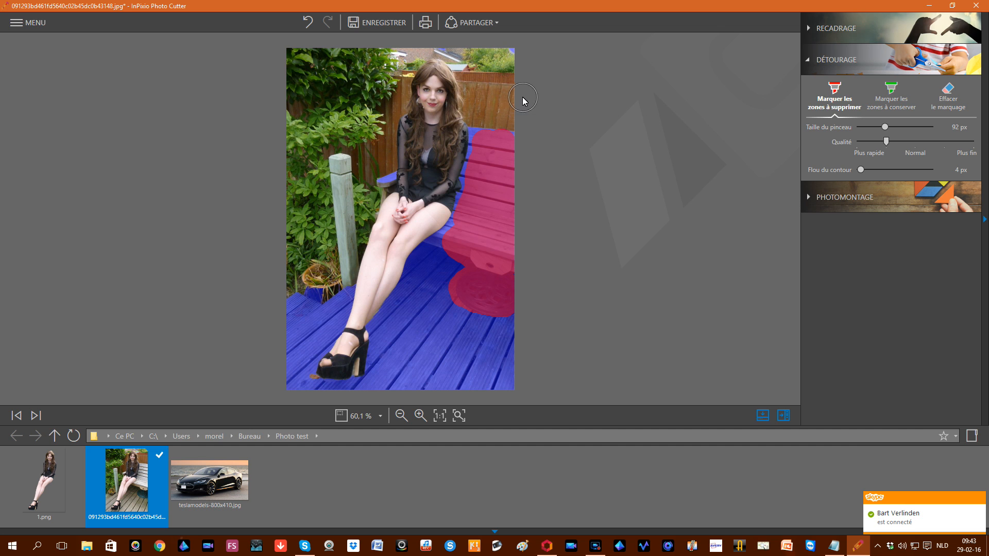
- Mark the fence on both sides of the woman, the wooden decking, the foliage and the post for removal
mouse_move(472, 82)
mouse_down()
mouse_move(480, 113)
mouse_move(497, 116)
mouse_move(502, 82)
mouse_move(487, 72)
mouse_up()
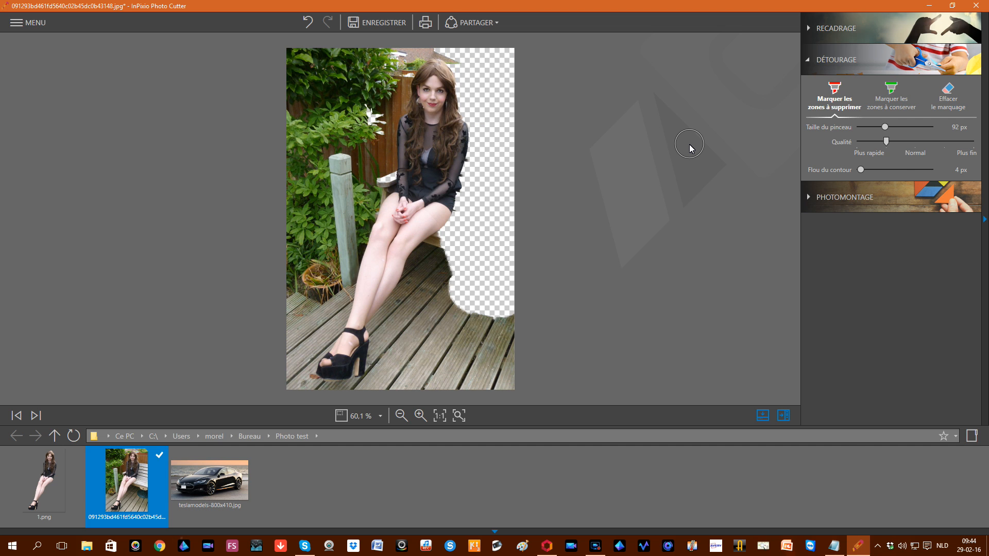
mouse_move(505, 287)
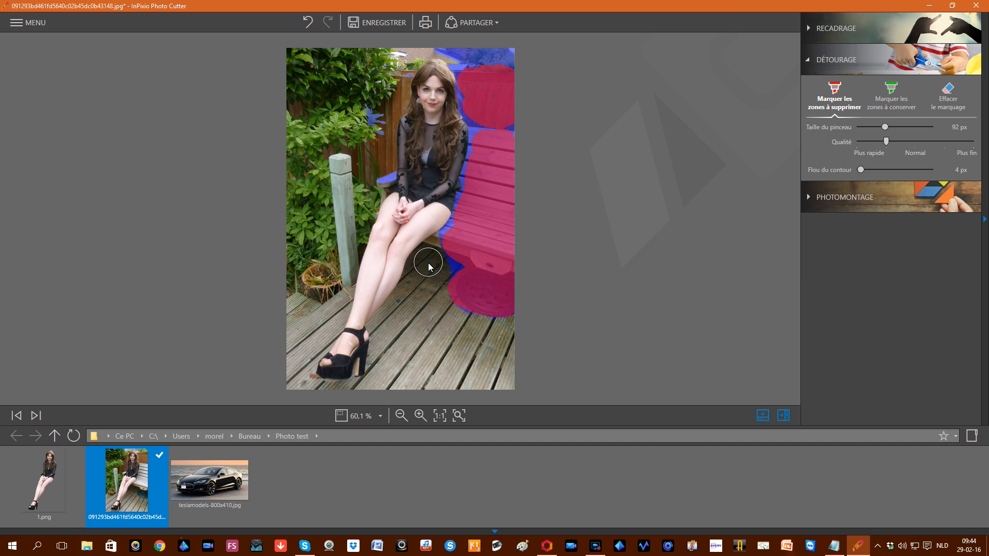
mouse_move(428, 263)
mouse_down()
mouse_move(391, 335)
mouse_move(392, 364)
mouse_move(494, 370)
mouse_move(502, 345)
mouse_move(427, 315)
mouse_move(435, 284)
mouse_move(430, 343)
mouse_move(441, 375)
mouse_move(455, 376)
mouse_move(379, 382)
mouse_move(403, 358)
mouse_up()
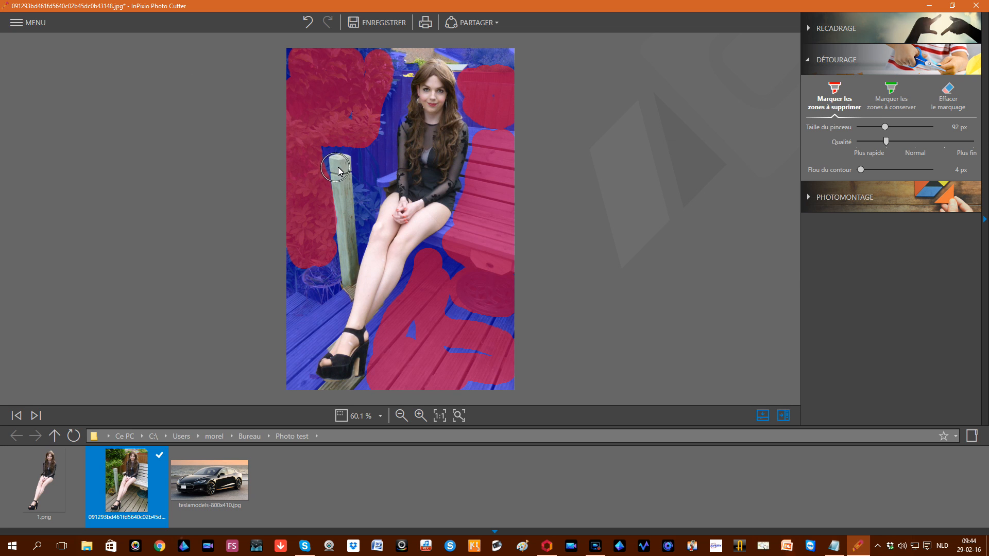
drag(338, 166, 339, 292)
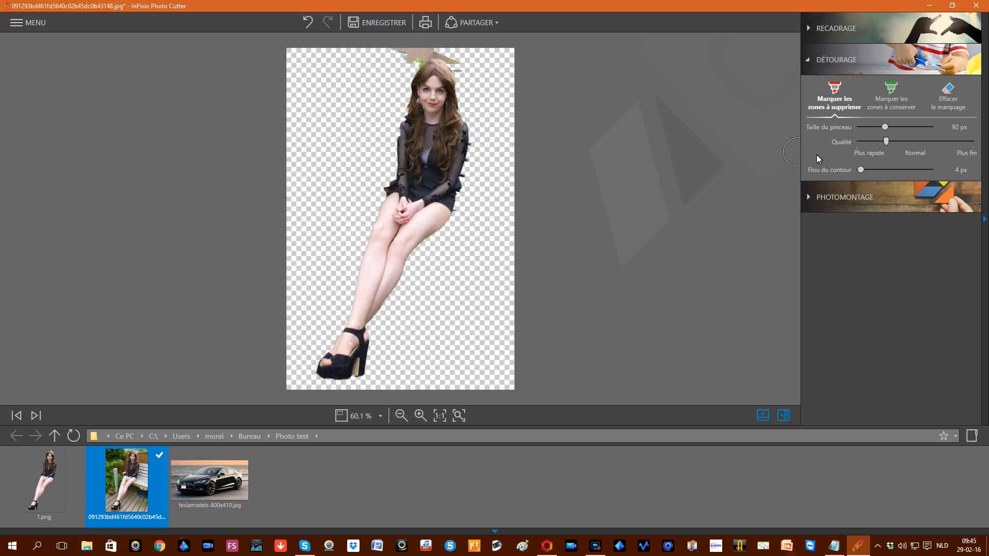
- Set the removal brush size to 32 px and mark the leftover background above the woman's head and beside her arm for removal
drag(886, 128, 867, 132)
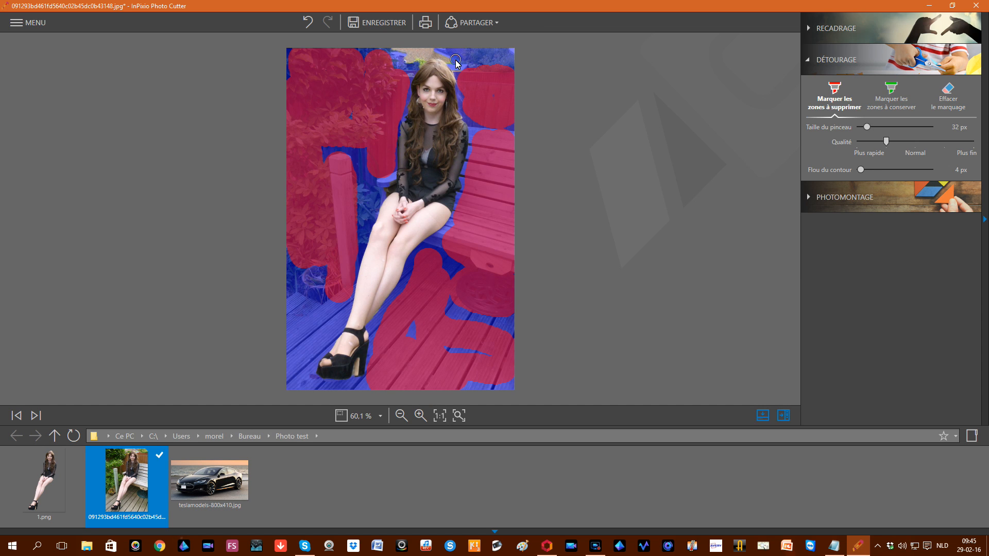
mouse_move(456, 60)
mouse_down()
mouse_move(395, 54)
mouse_move(417, 49)
mouse_move(394, 52)
mouse_up()
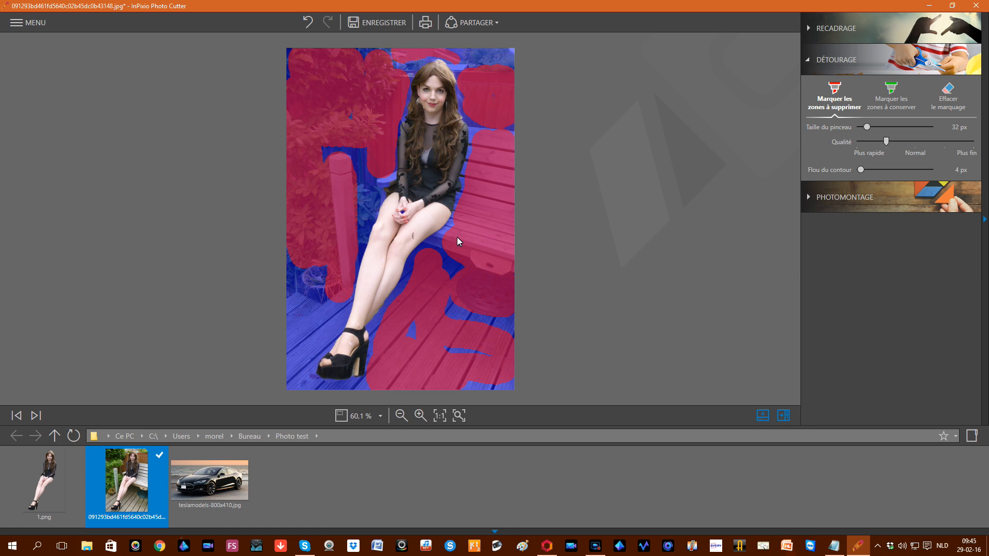
click(466, 196)
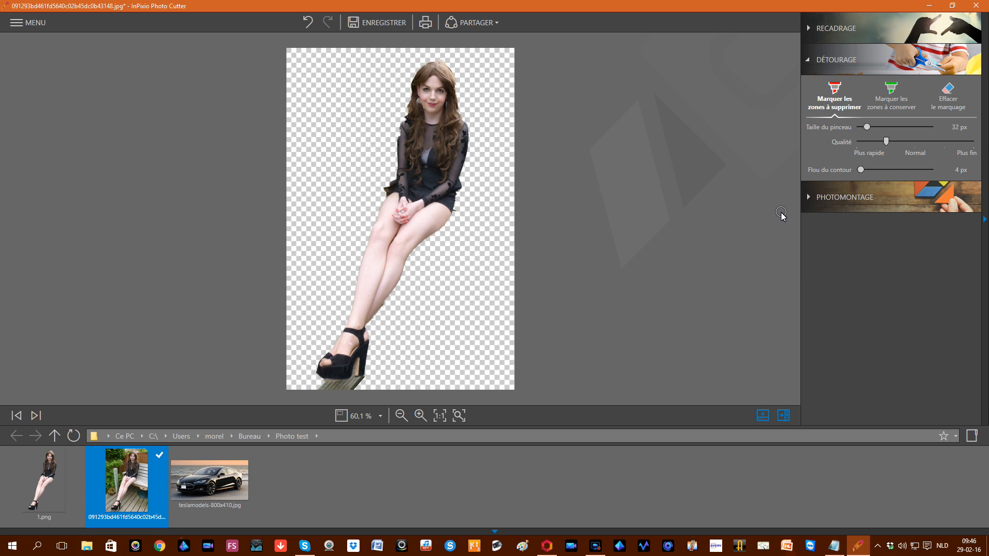
- Set the removal brush size to 18 px and mark the leftover background beside the ankle and the decking beneath the shoe for removal
mouse_move(480, 211)
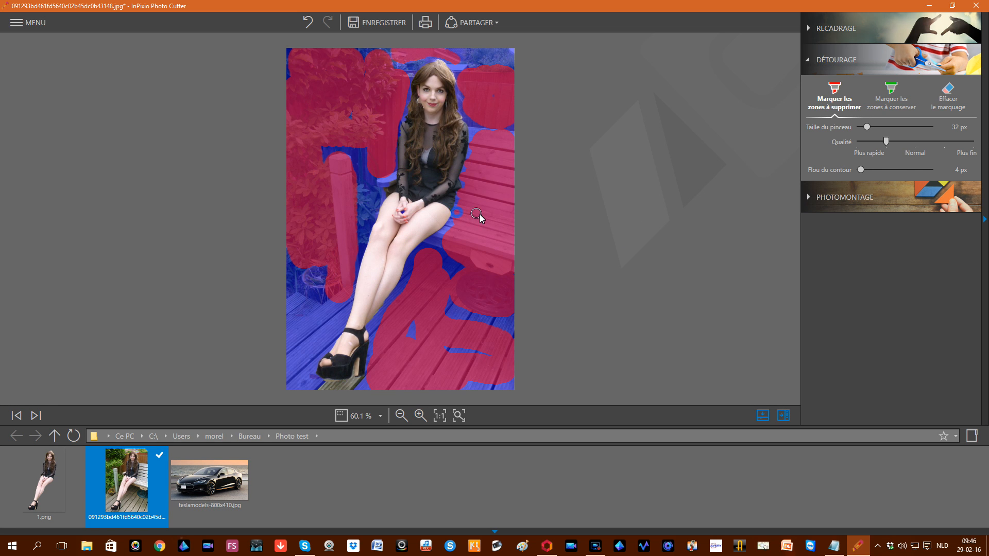
mouse_move(741, 224)
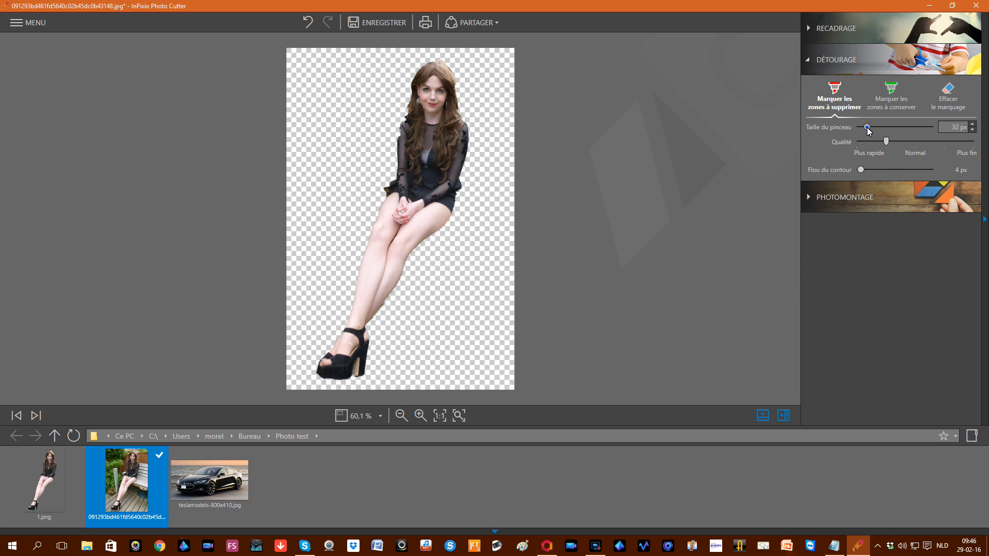
drag(867, 127, 863, 127)
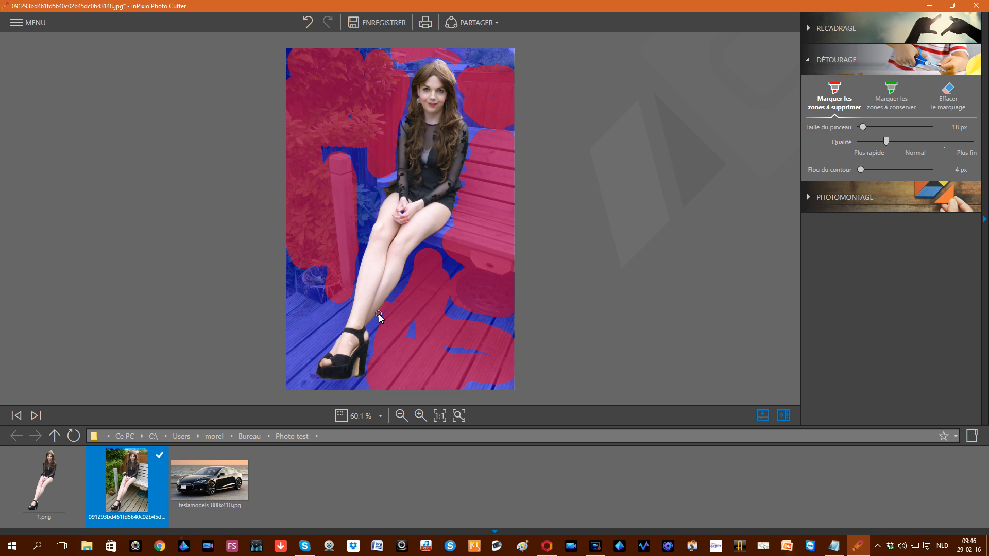
drag(376, 320, 379, 326)
drag(373, 323, 372, 326)
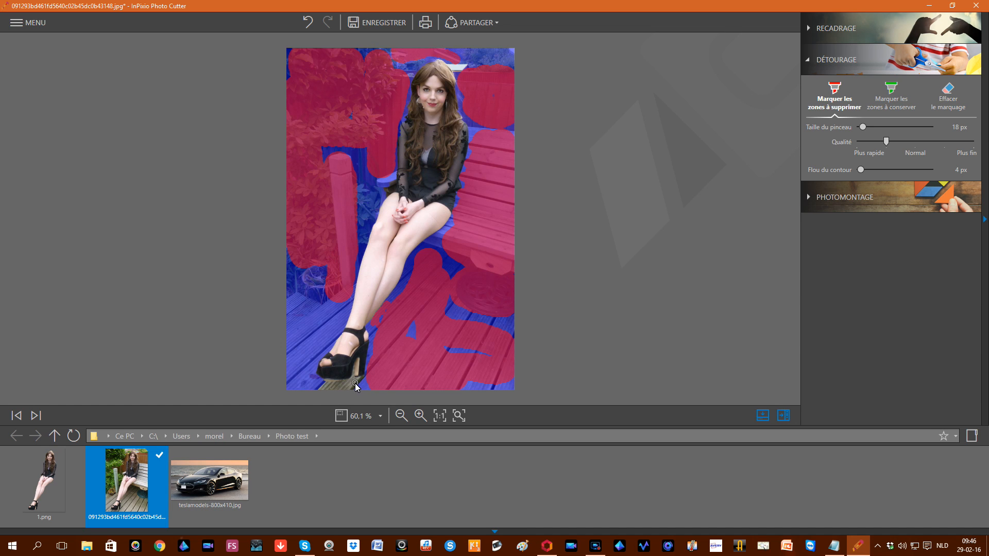
drag(355, 384, 344, 385)
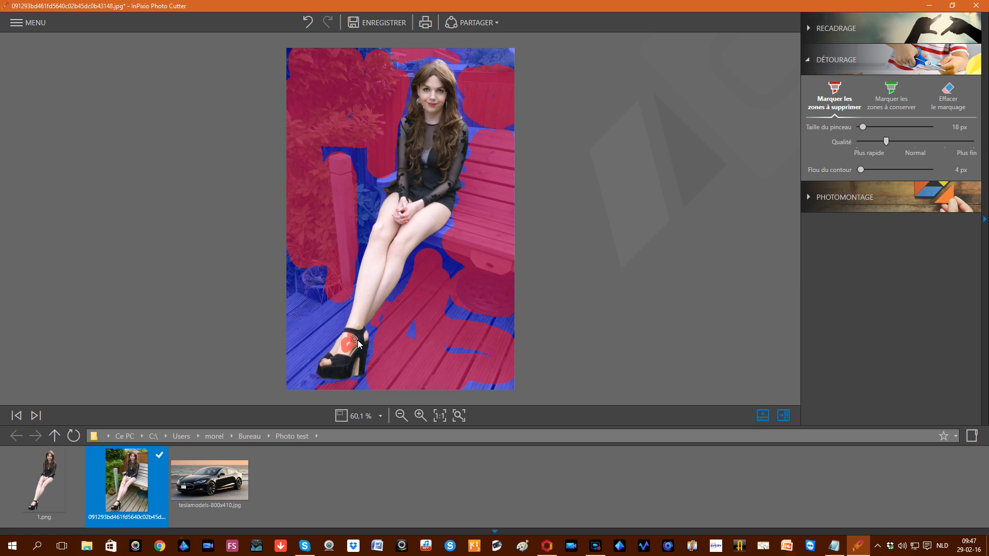
- Mark the foot inside the shoe for removal, and restore it by marking the foot and ankle strap as areas to keep
drag(358, 340, 359, 340)
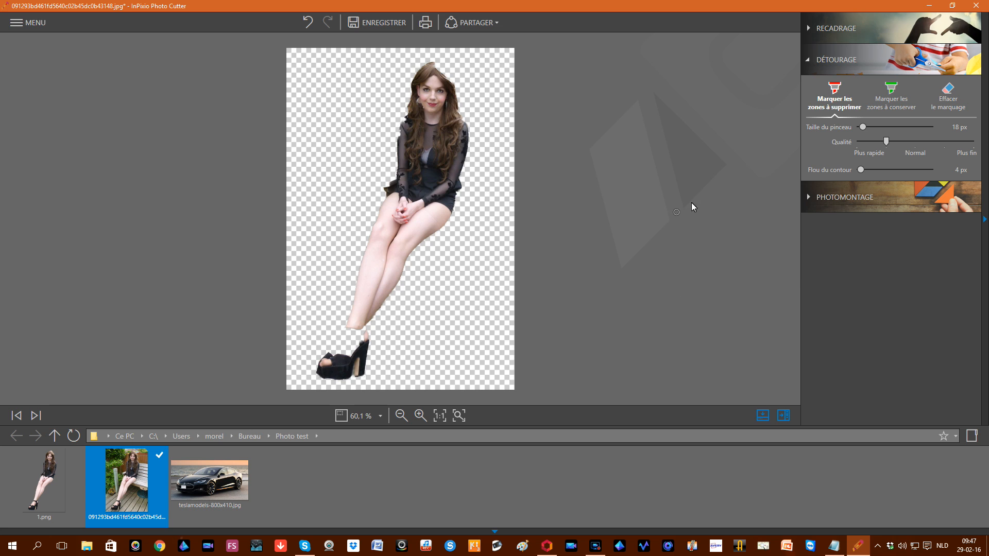
click(892, 89)
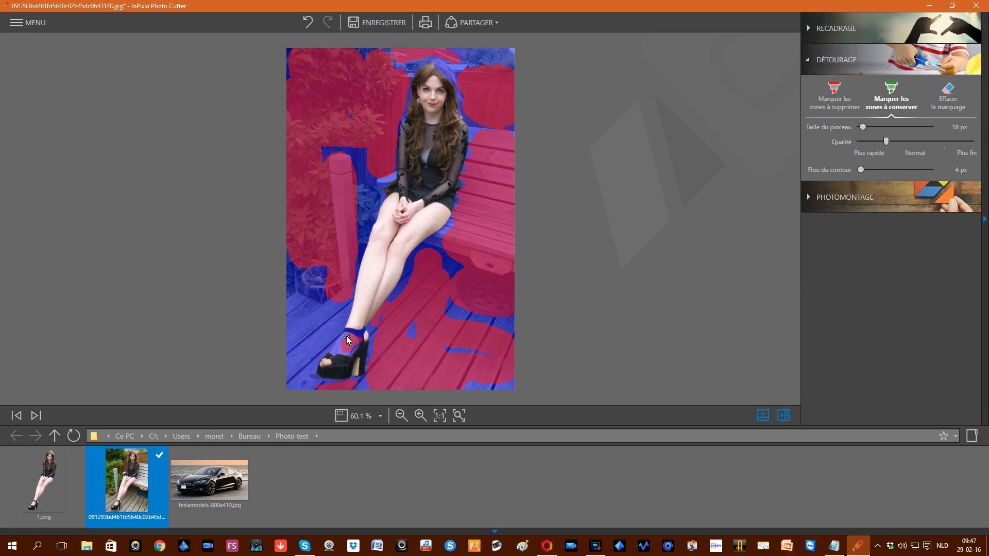
mouse_move(346, 336)
mouse_down()
mouse_move(342, 351)
mouse_move(362, 335)
mouse_up()
drag(352, 339, 349, 352)
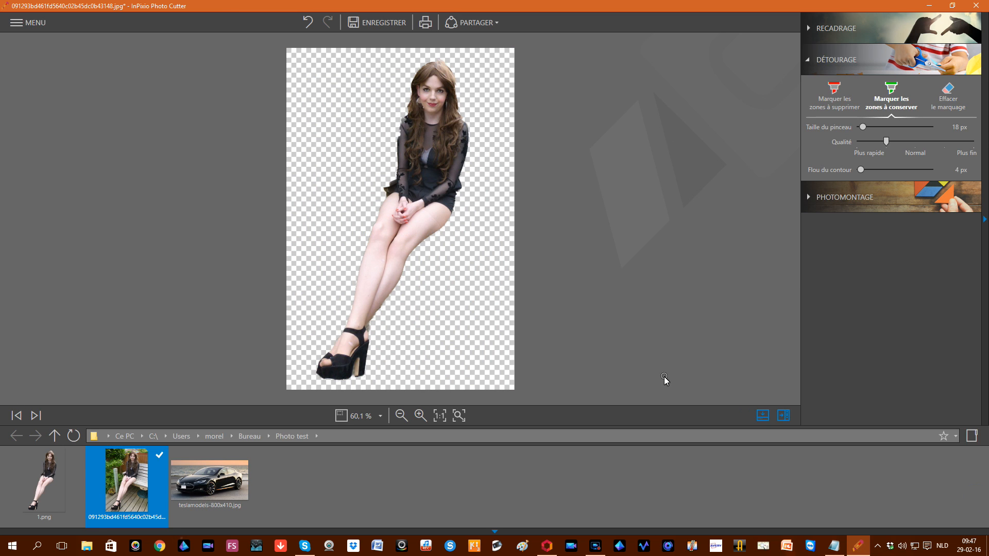
- Mark the leftover background just behind the woman's ankle for removal
click(830, 97)
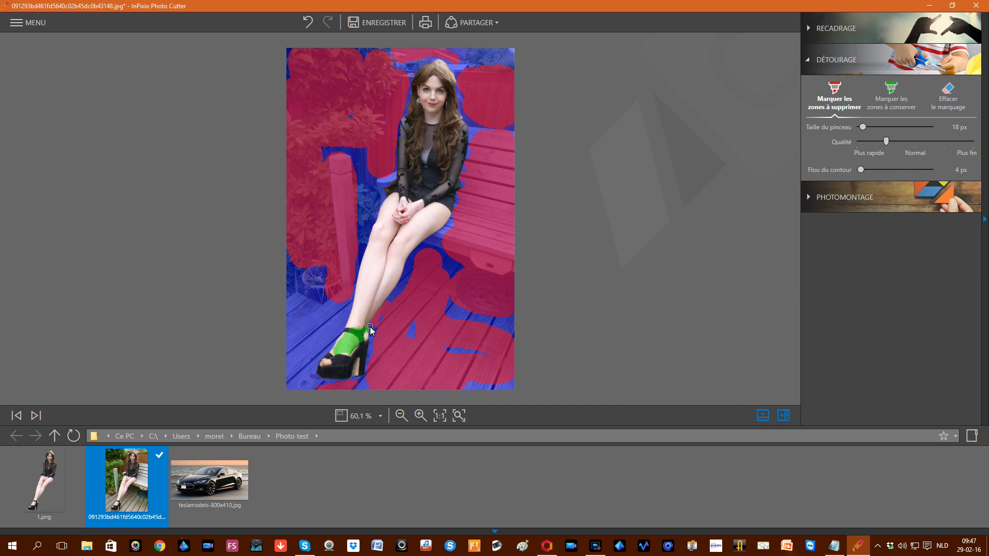
drag(380, 326, 385, 329)
click(371, 333)
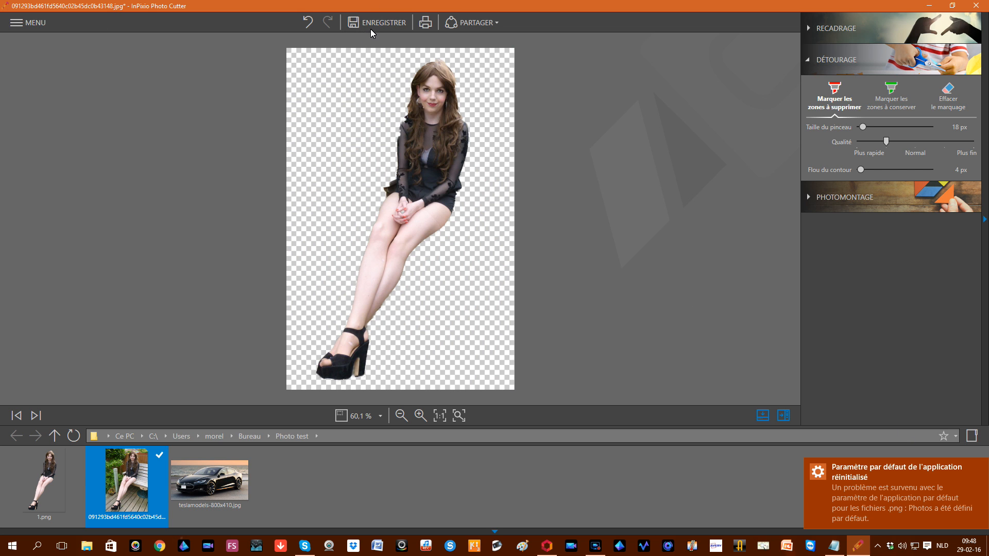
- Save the cutout as 2.png in the Photo test folder at original size, and close Photo Cutter and the InPixio launcher
click(374, 22)
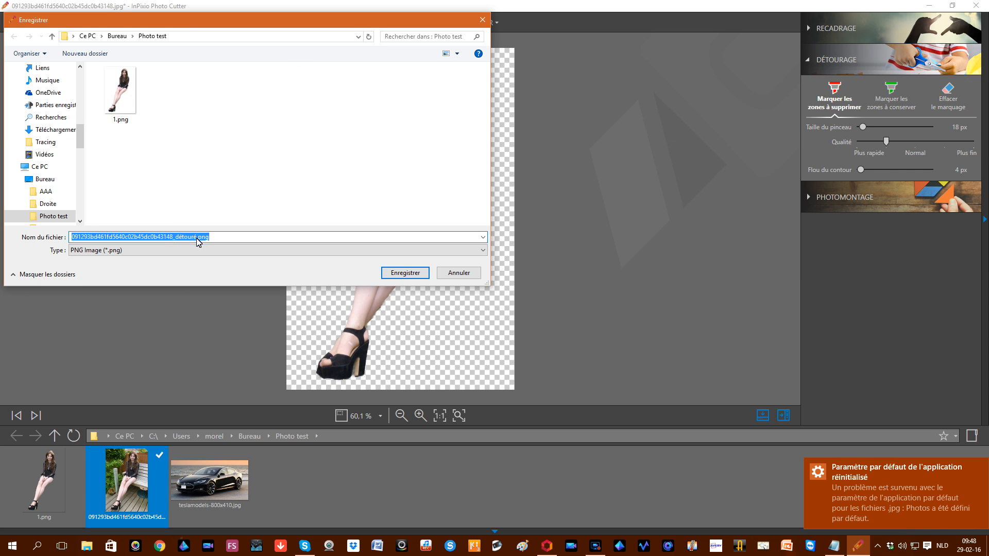
drag(196, 237, 53, 241)
text(2)
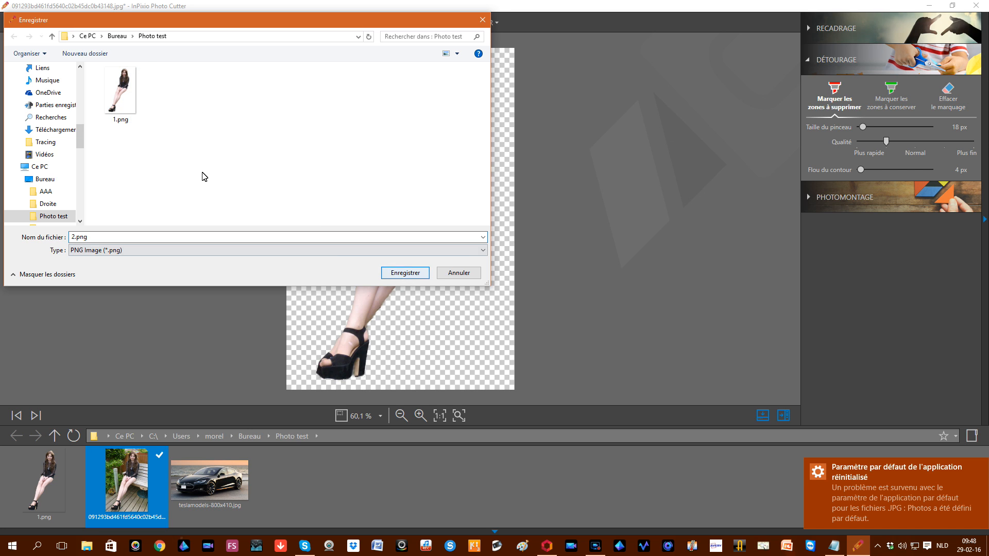
click(390, 273)
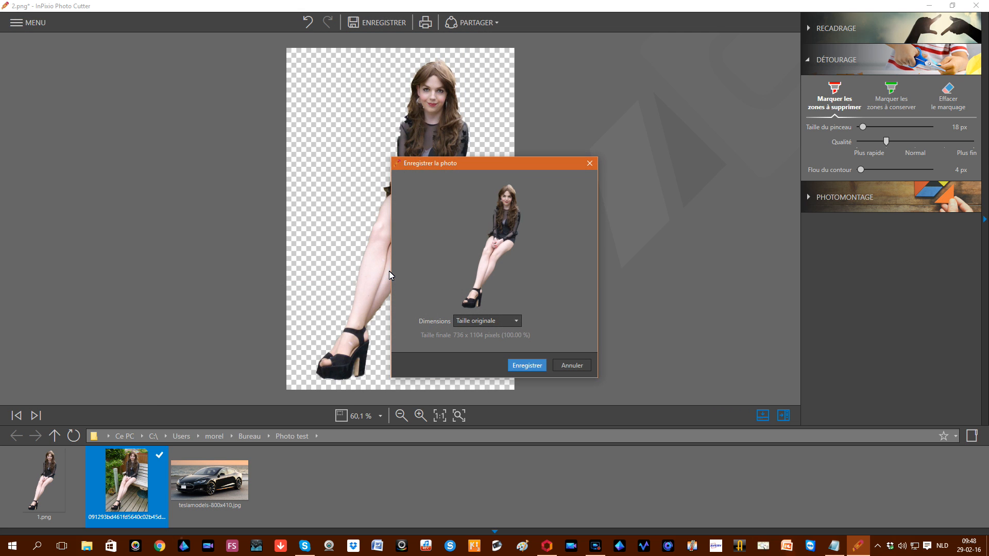
click(516, 321)
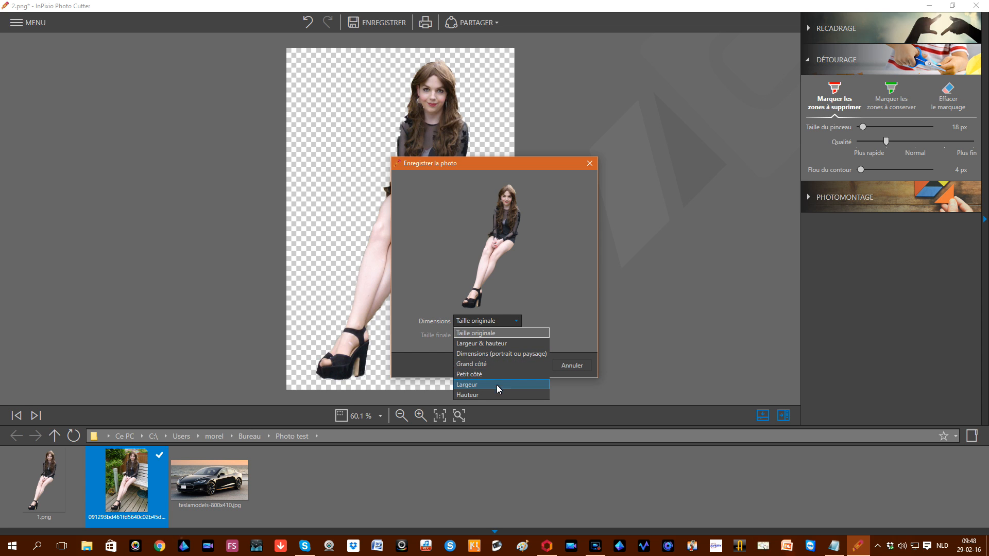
click(490, 334)
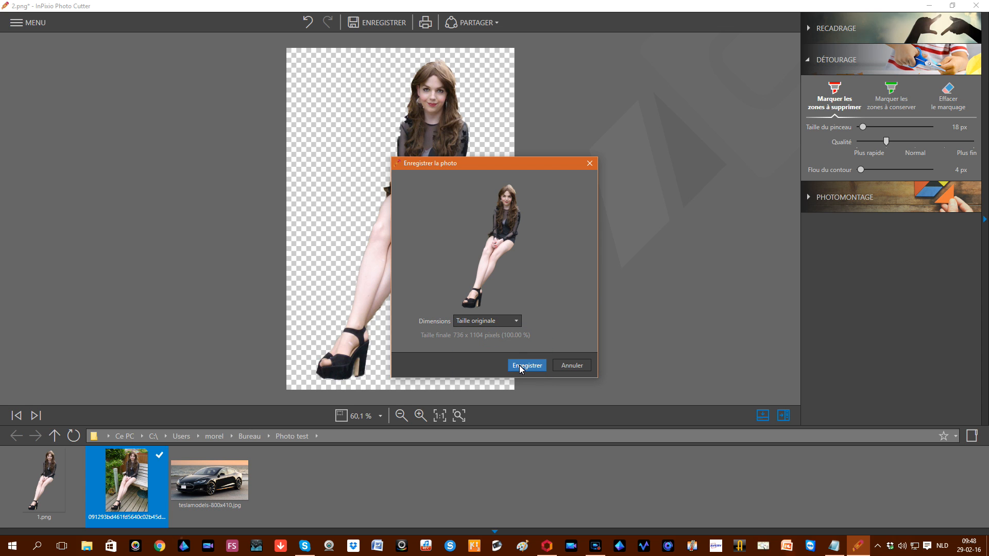
click(519, 367)
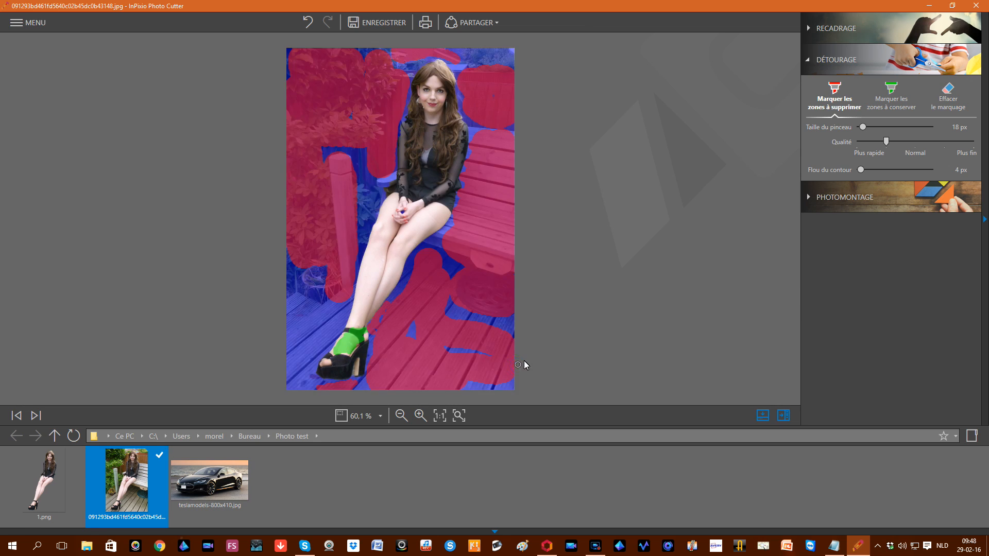
click(976, 5)
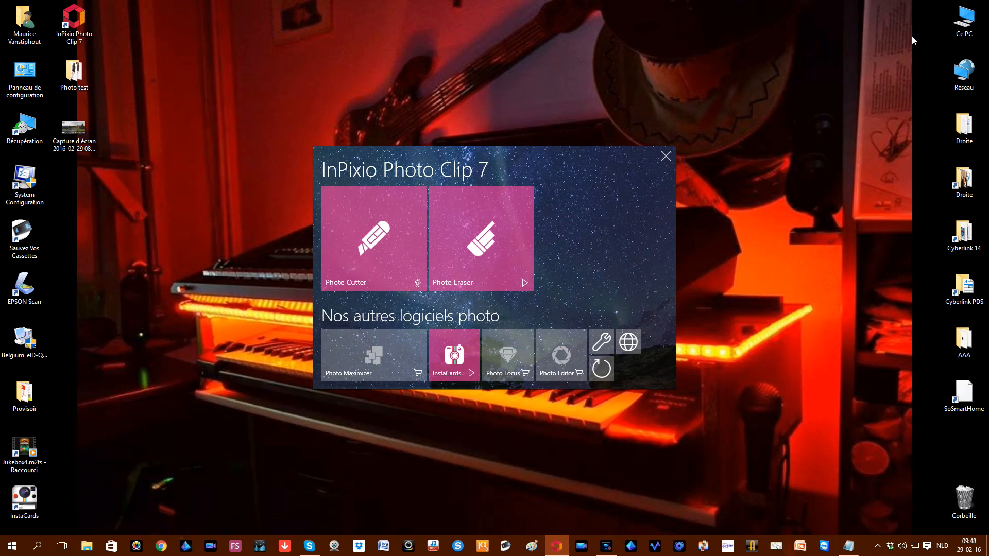
click(664, 155)
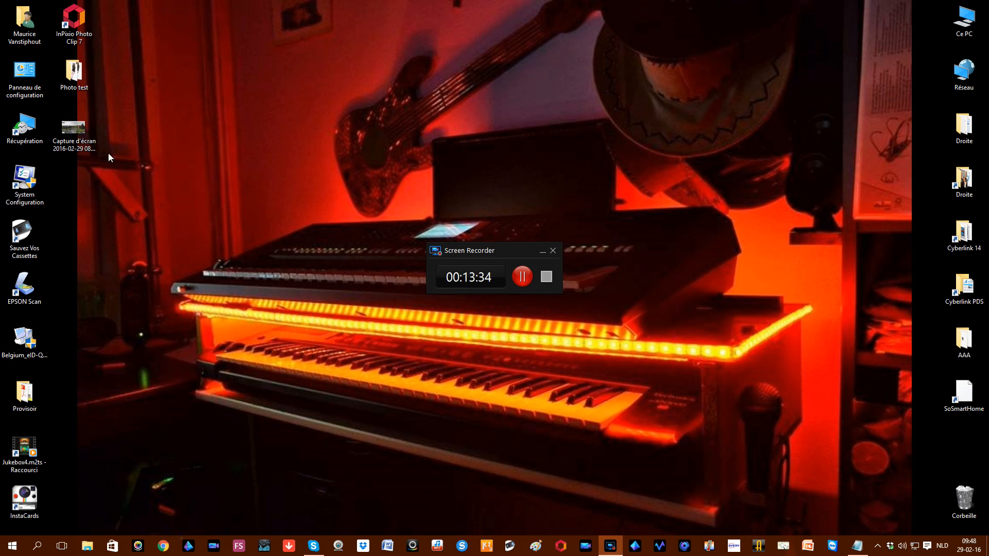
- View 2.png from the desktop's Photo test folder in the image viewer, and close the viewer
double_click(80, 73)
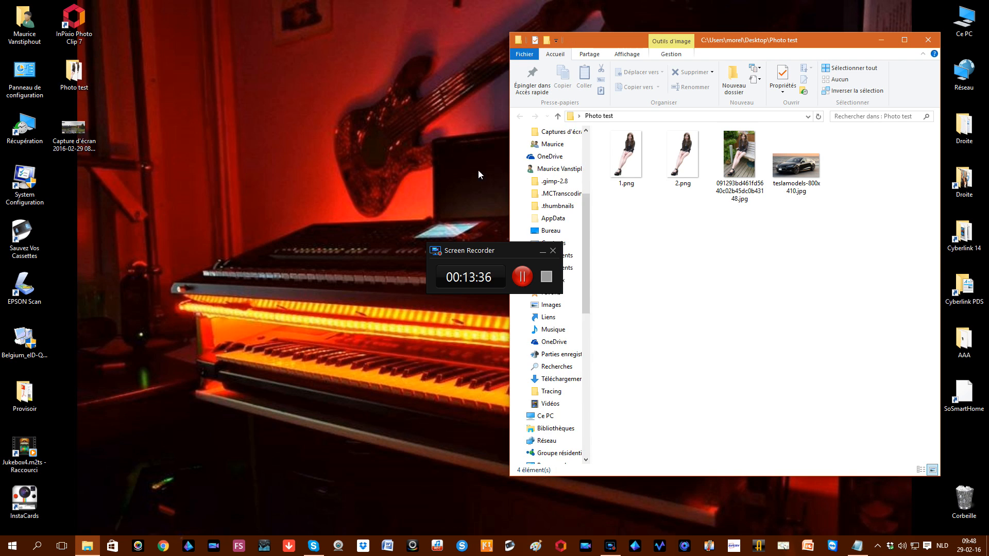
click(688, 159)
double_click(687, 156)
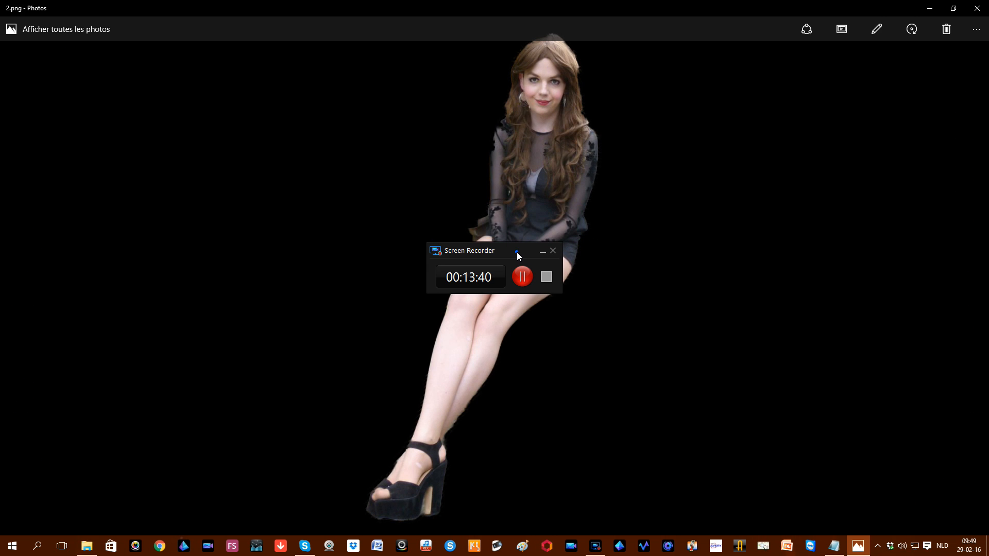
drag(523, 253, 844, 307)
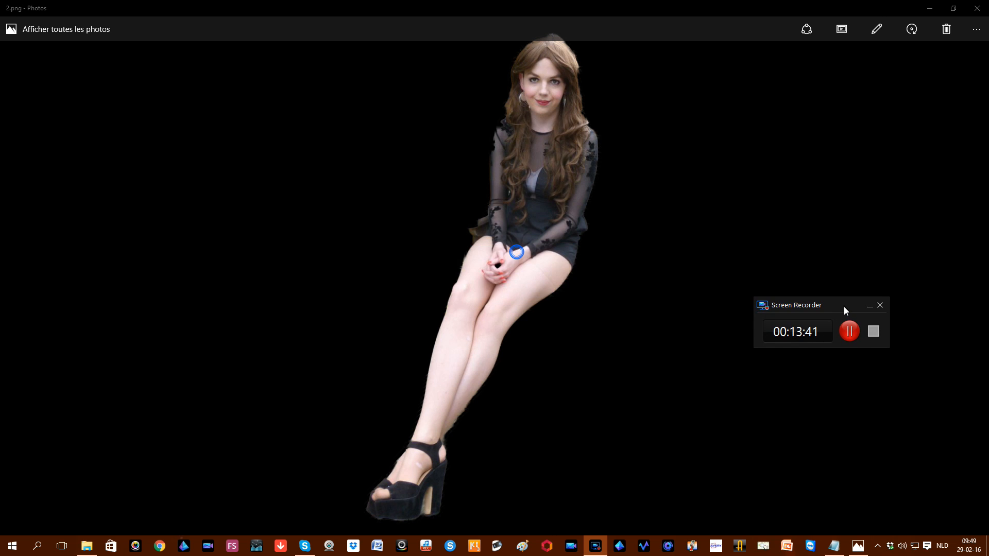
click(870, 306)
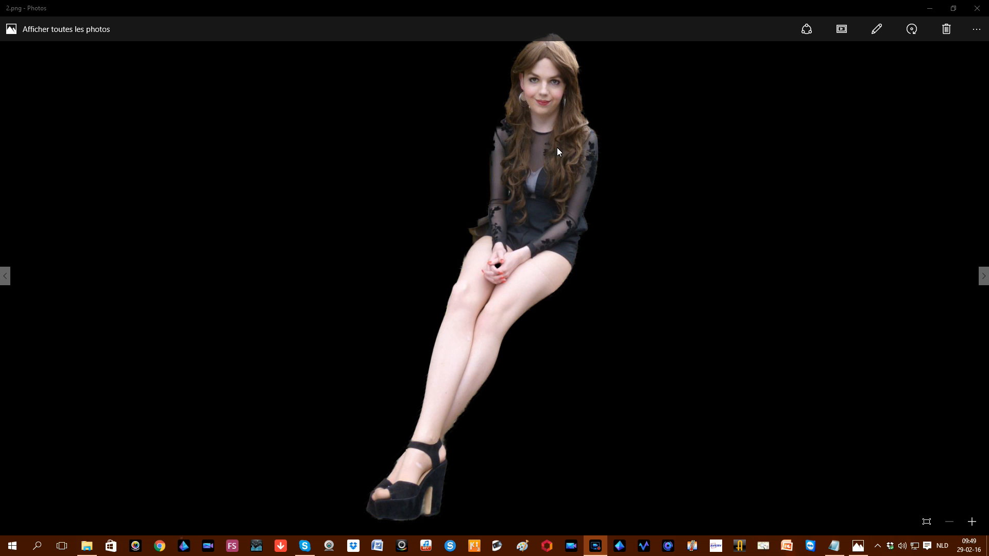
click(976, 8)
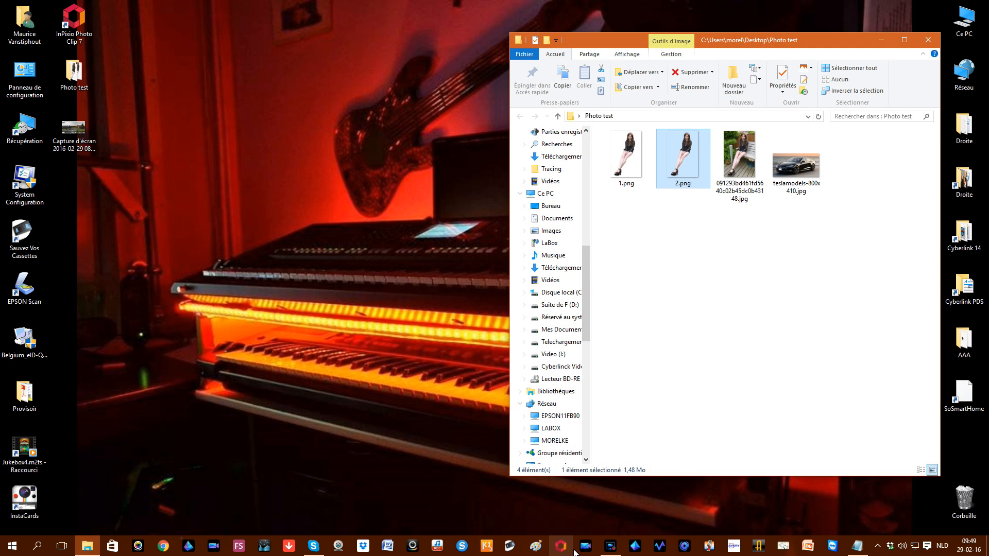
- Start PowerDirector 14 in the full-function editor and import 2.png and 091293bd461fd5640c02b45dc0b43148.jpg from the desktop's Photo test folder
click(584, 548)
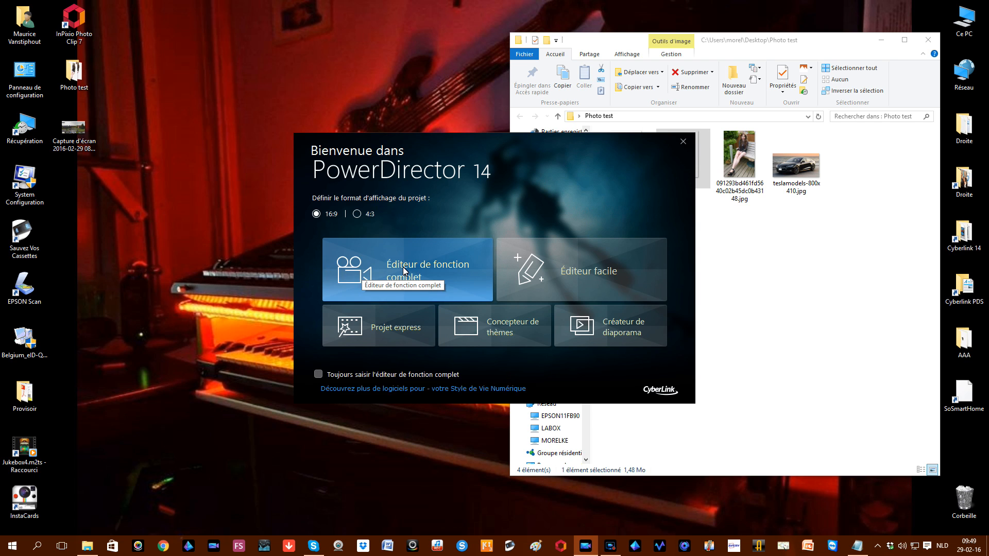
click(403, 268)
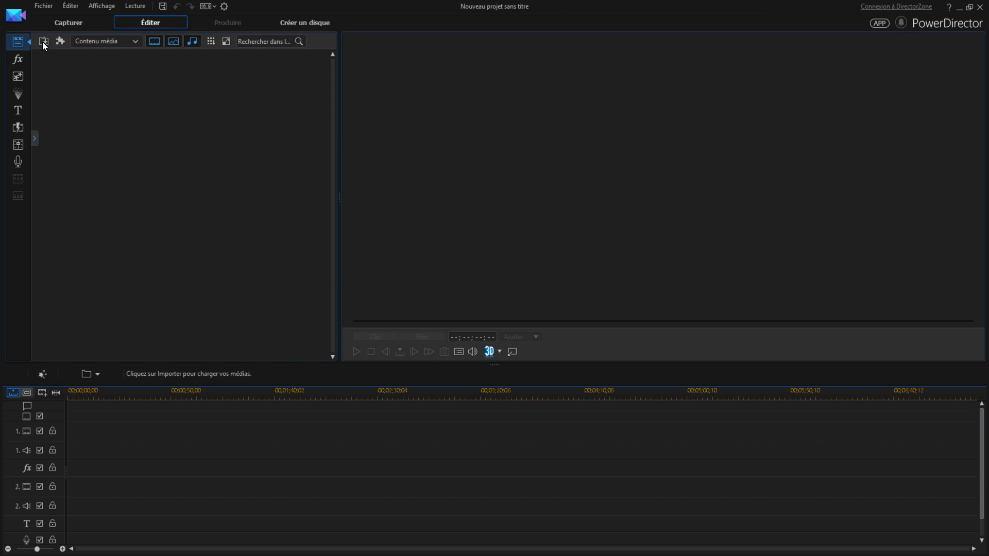
click(43, 41)
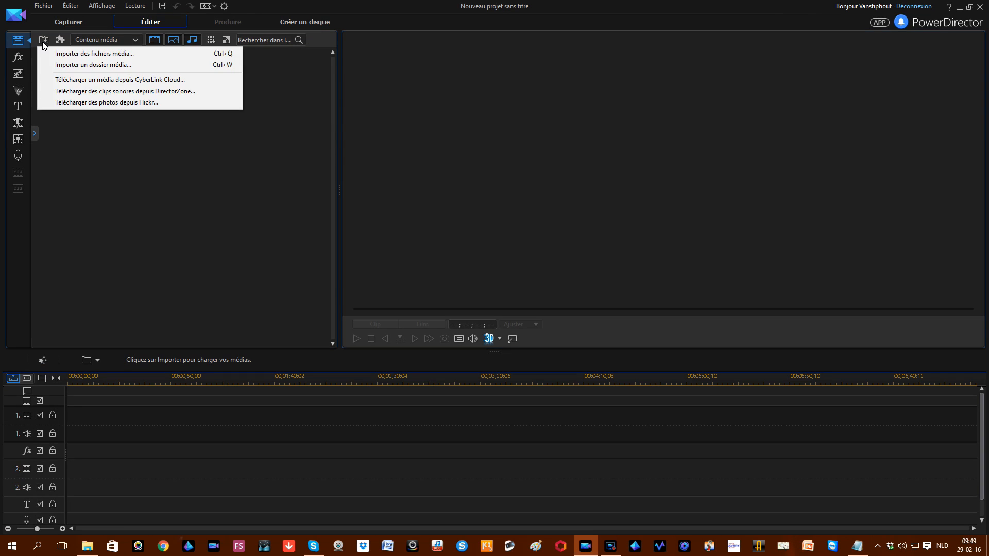
click(73, 51)
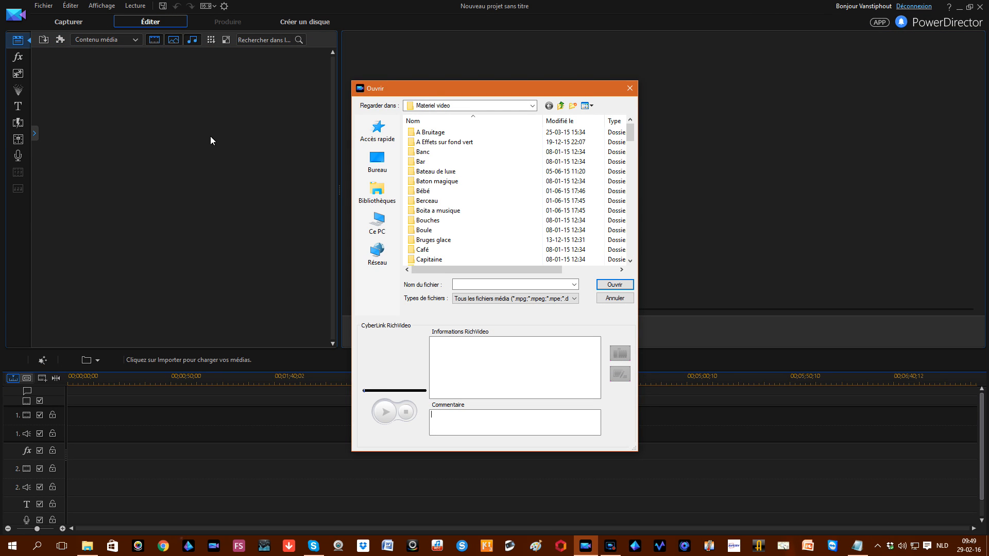
click(373, 162)
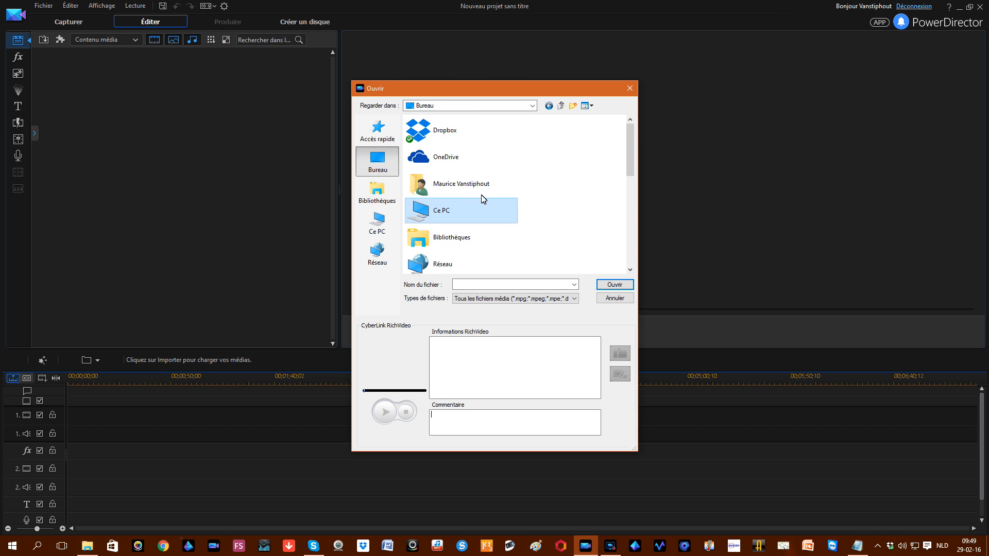
scroll(492, 196, down, 5)
scroll(493, 194, down, 2)
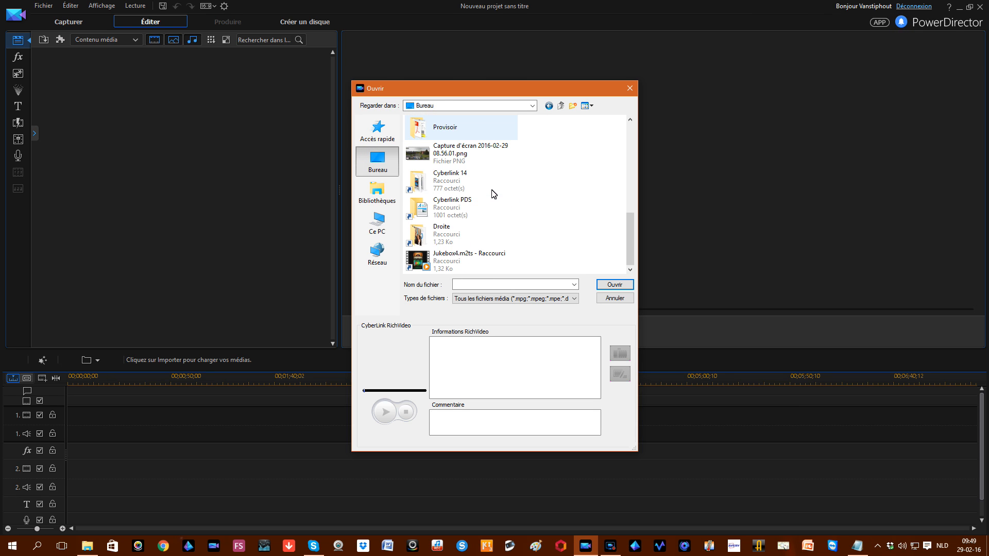
scroll(493, 196, up, 3)
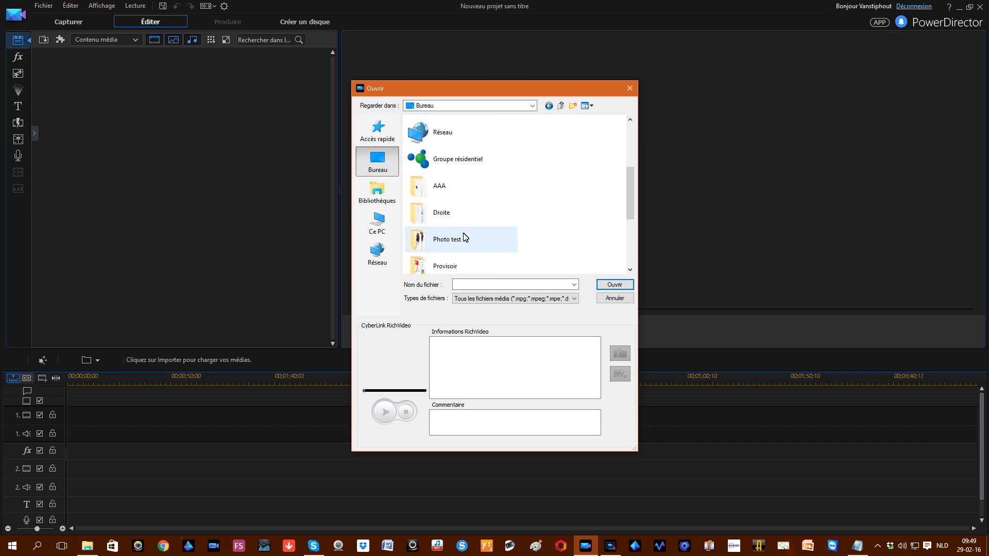
click(457, 243)
click(534, 152)
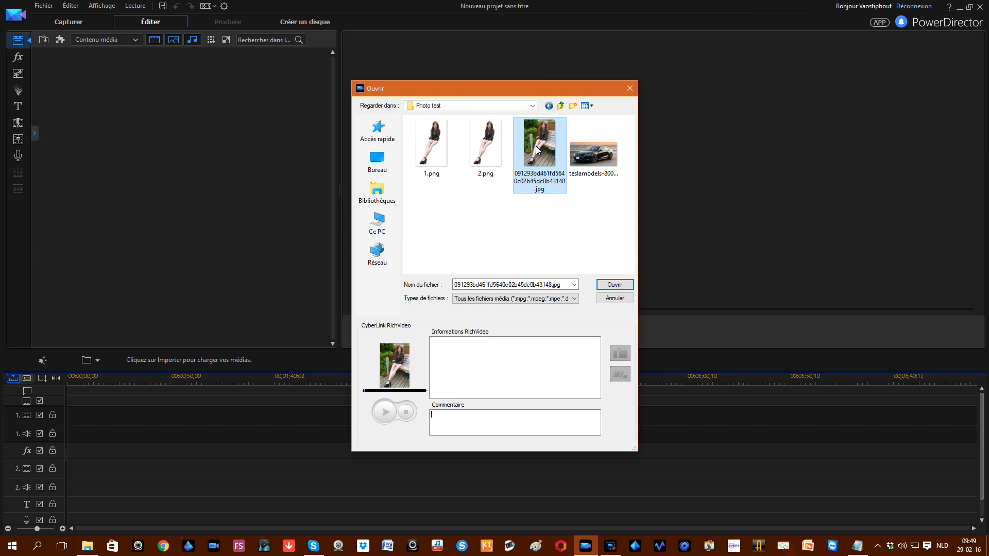
ctrl+click(470, 147)
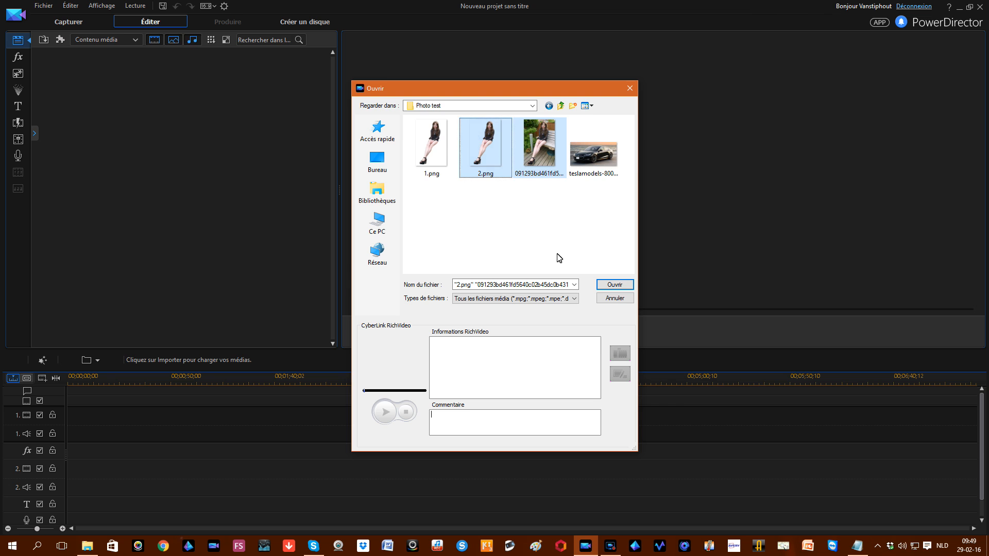
click(611, 287)
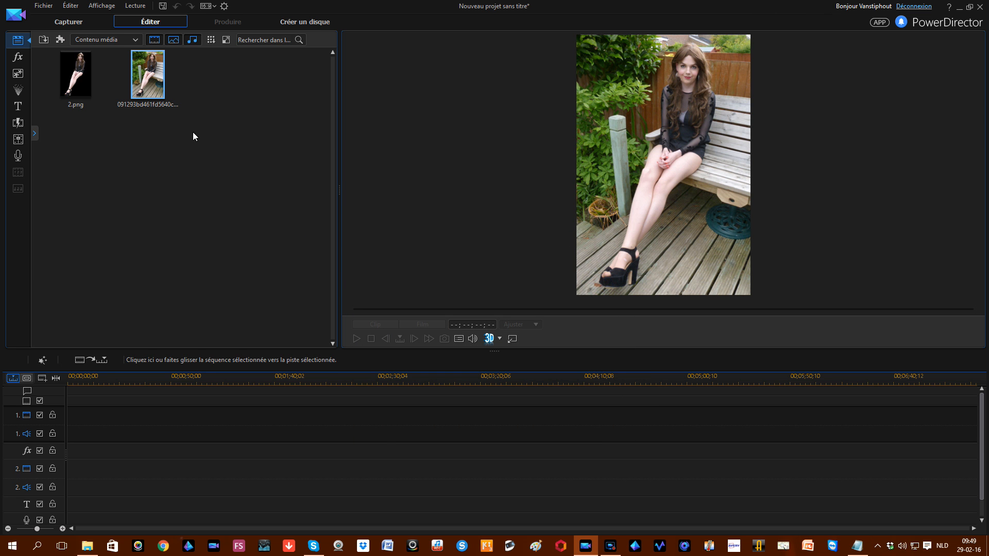
- Place the original bench photo on video track 1 and 2.png on video track 2, and open 2.png in the PiP Designer
drag(155, 81, 114, 417)
drag(77, 91, 81, 479)
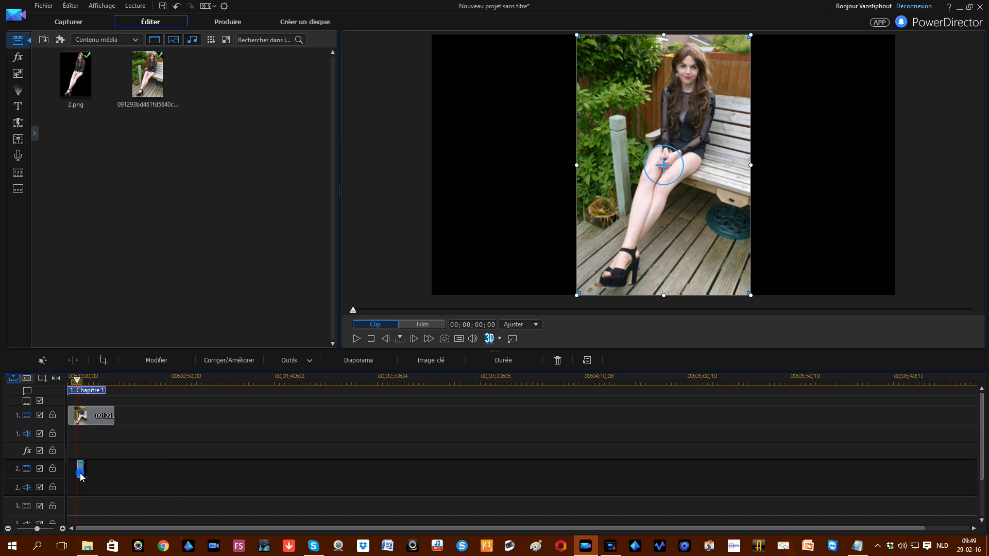
double_click(81, 476)
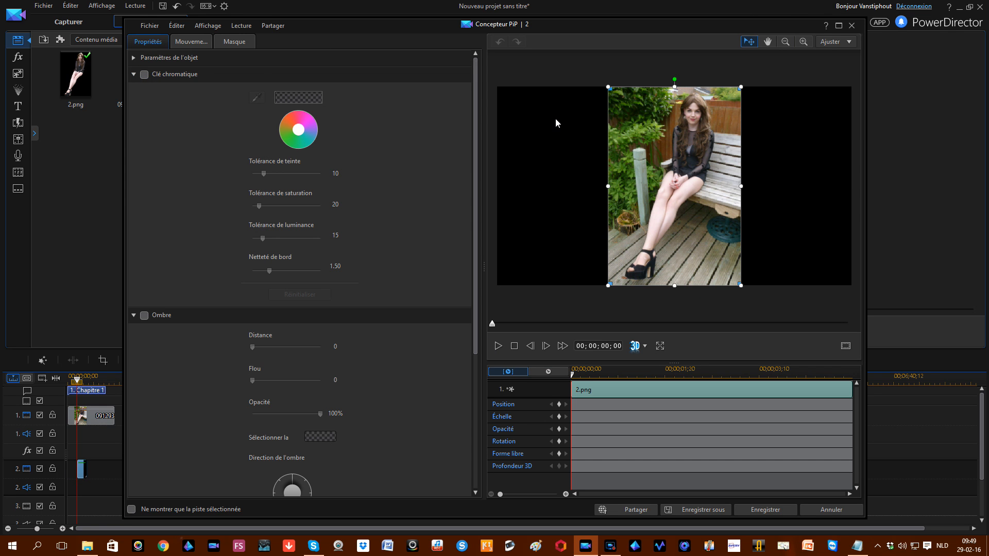
- Position the 2.png cutout overlapping the right side of the original woman and save the PiP Designer change
drag(685, 150, 587, 151)
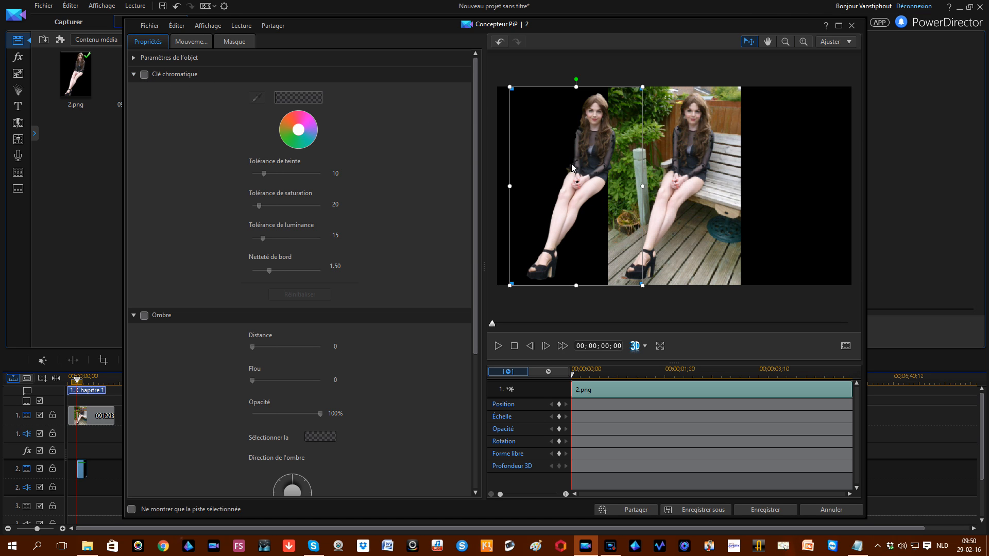
drag(572, 167, 699, 168)
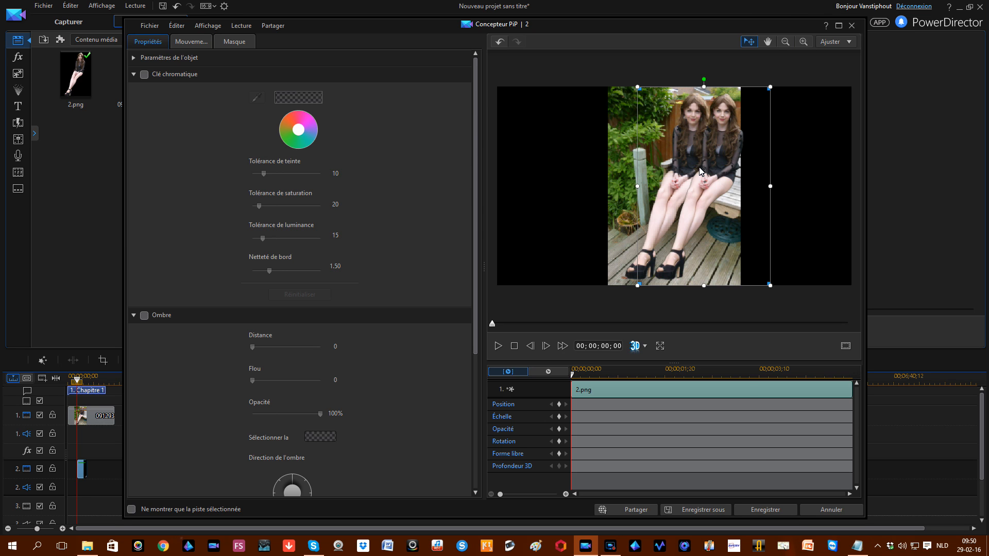
click(767, 510)
click(465, 338)
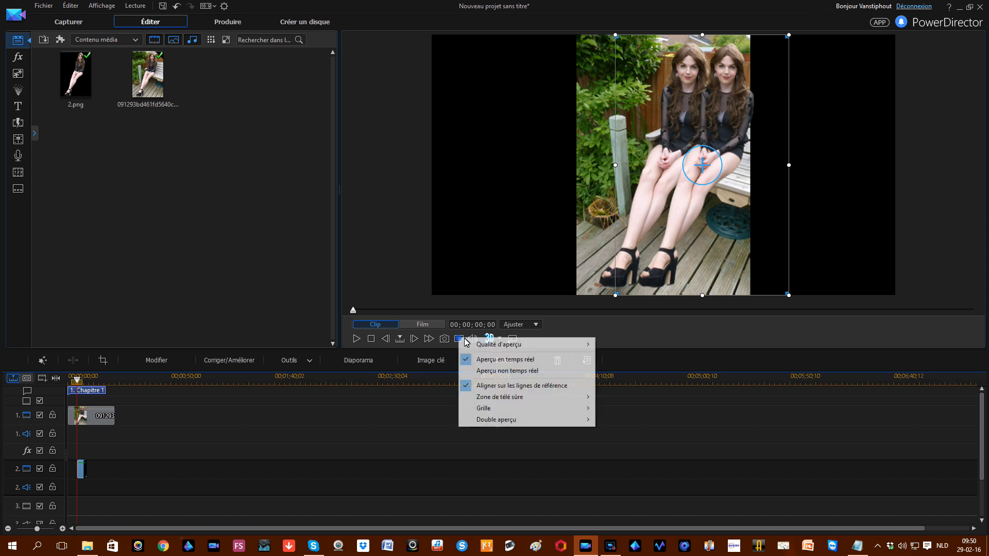
mouse_move(479, 342)
click(603, 342)
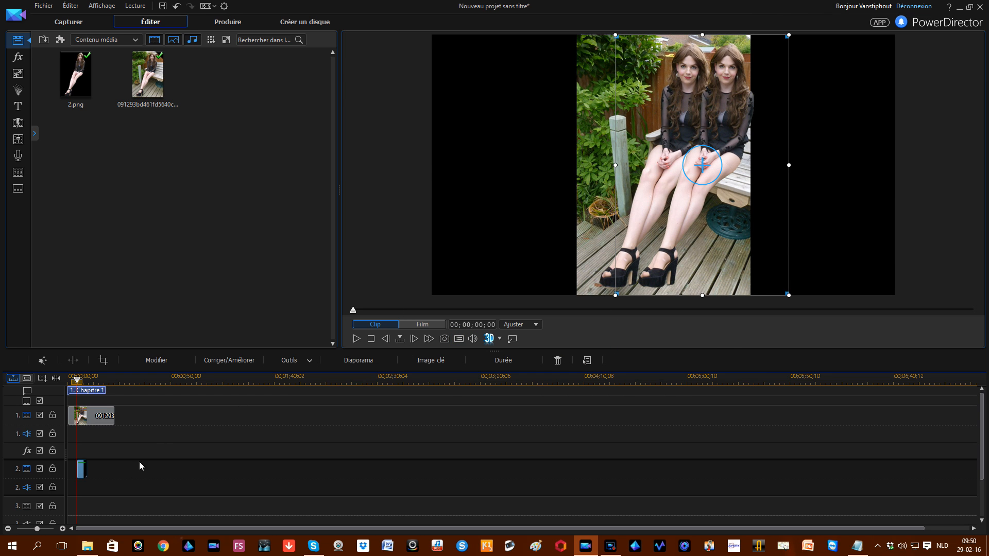
- Flip 2.png horizontally in the PiP Designer, place it against the original woman's left side with legs crossing, and save
double_click(84, 468)
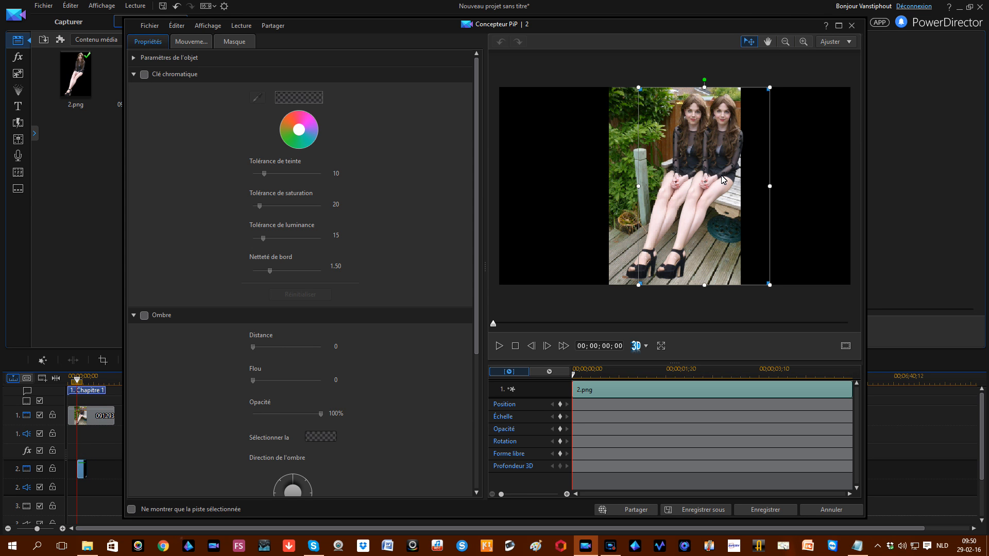
drag(723, 180, 668, 179)
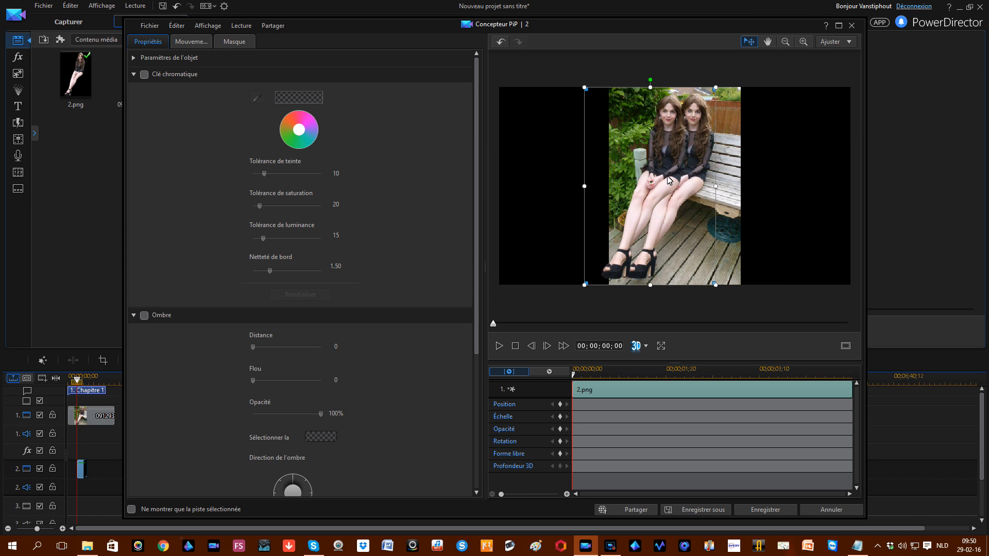
scroll(218, 304, down, 5)
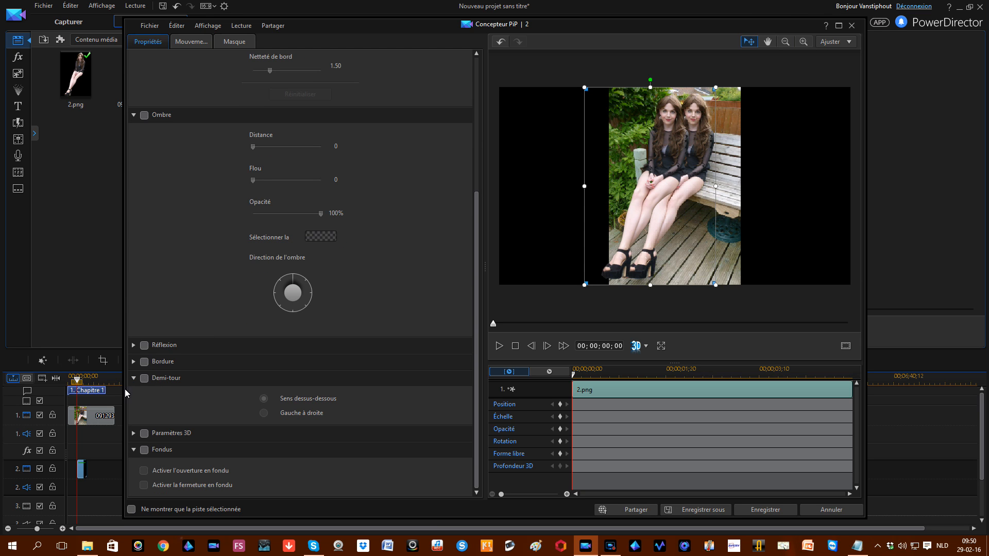
click(263, 398)
click(263, 413)
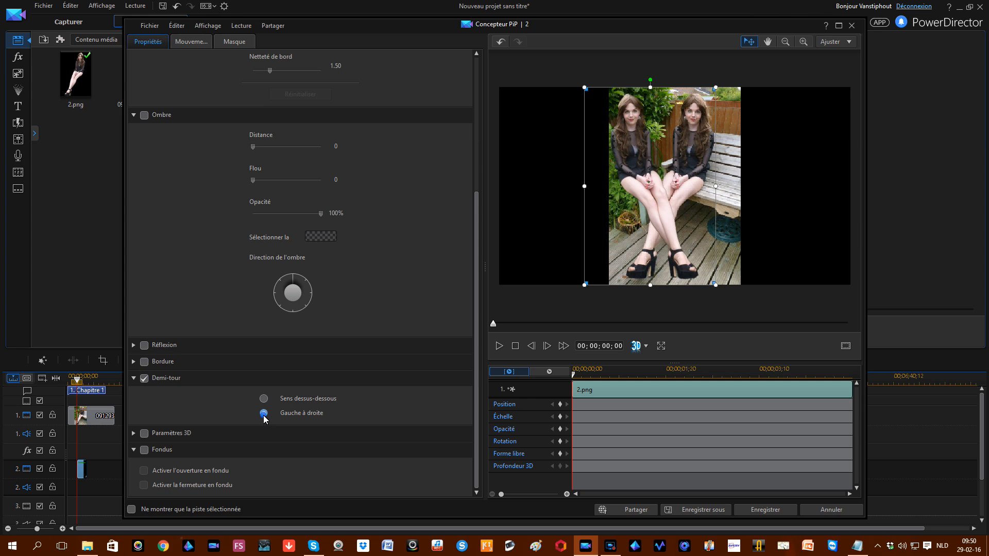
drag(630, 177, 661, 173)
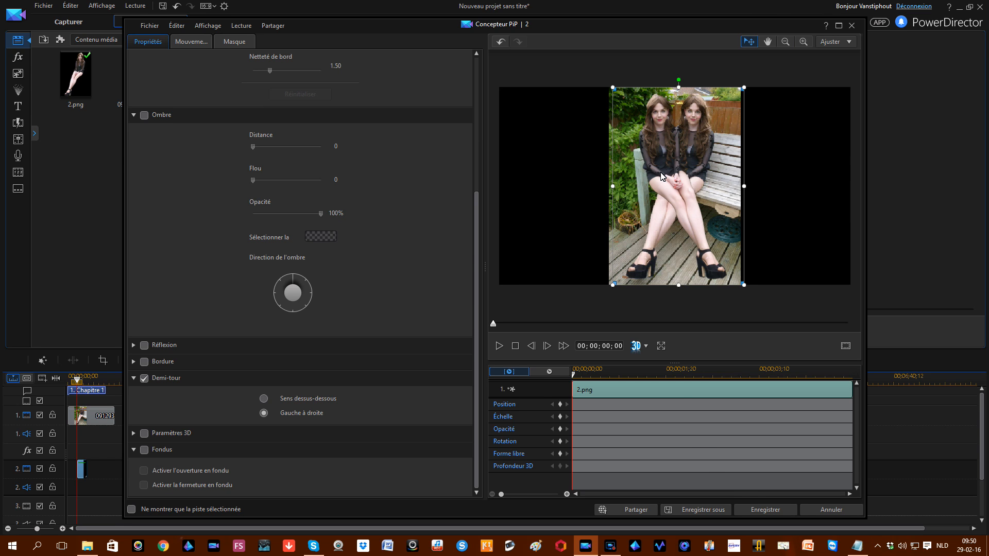
click(754, 513)
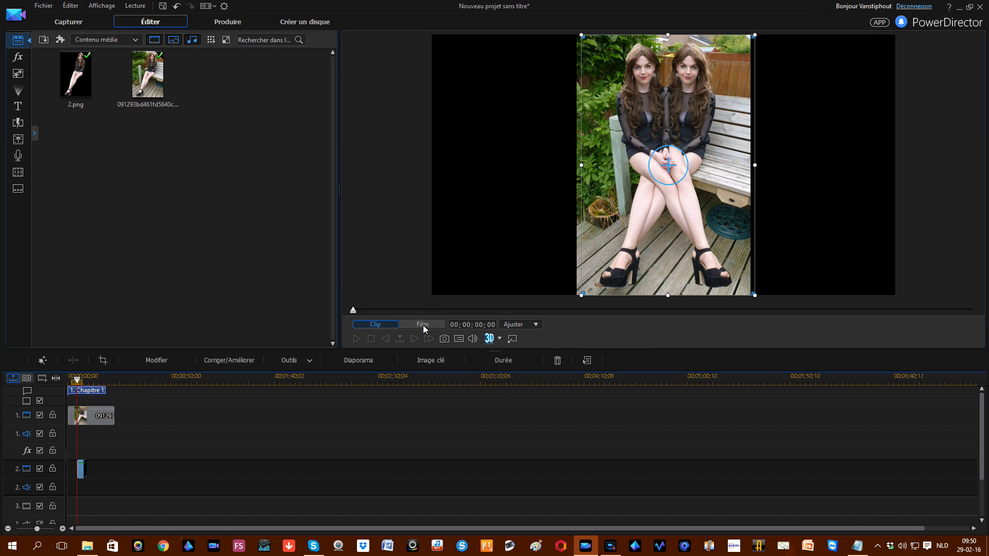
- View the whole movie's composite frame in the full-screen preview and return the preview to the editor
click(422, 325)
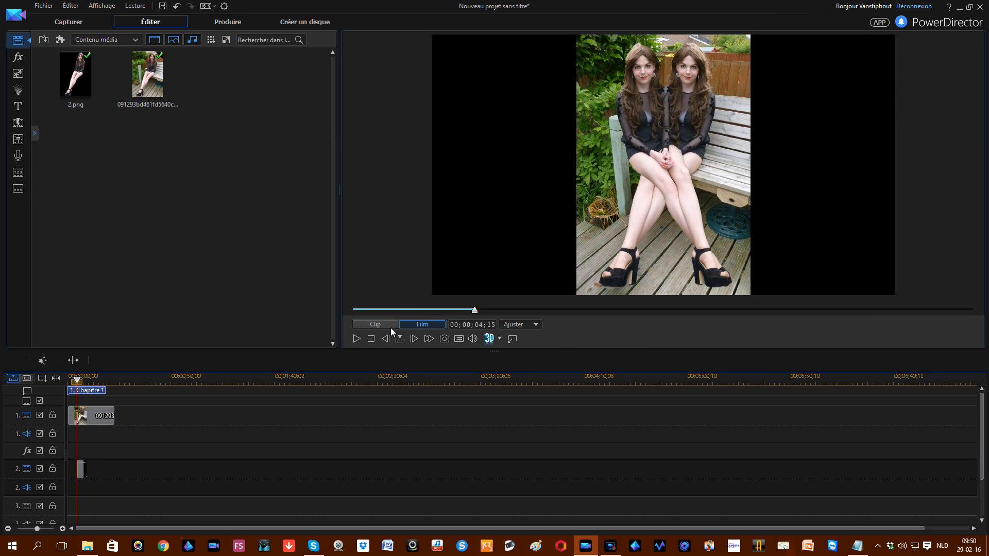
click(512, 339)
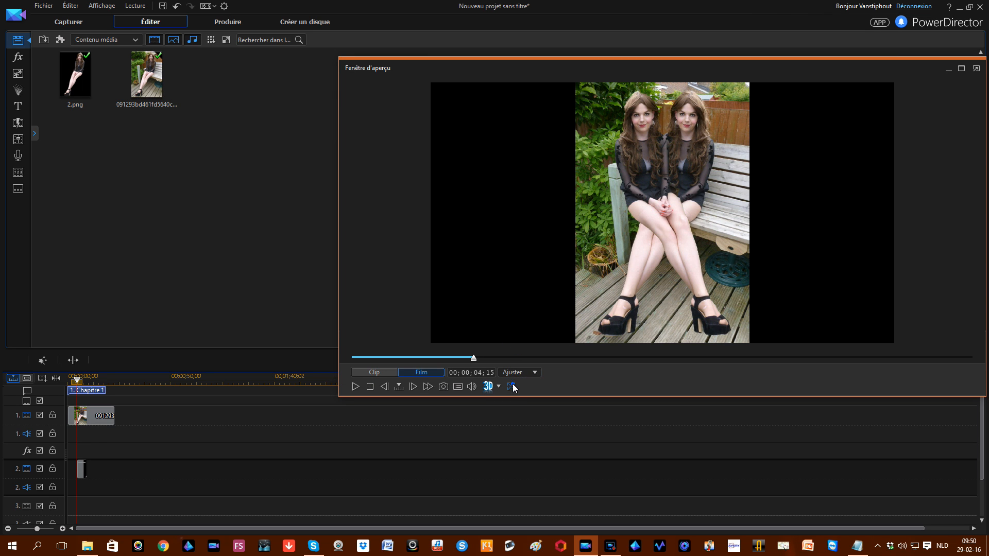
click(511, 386)
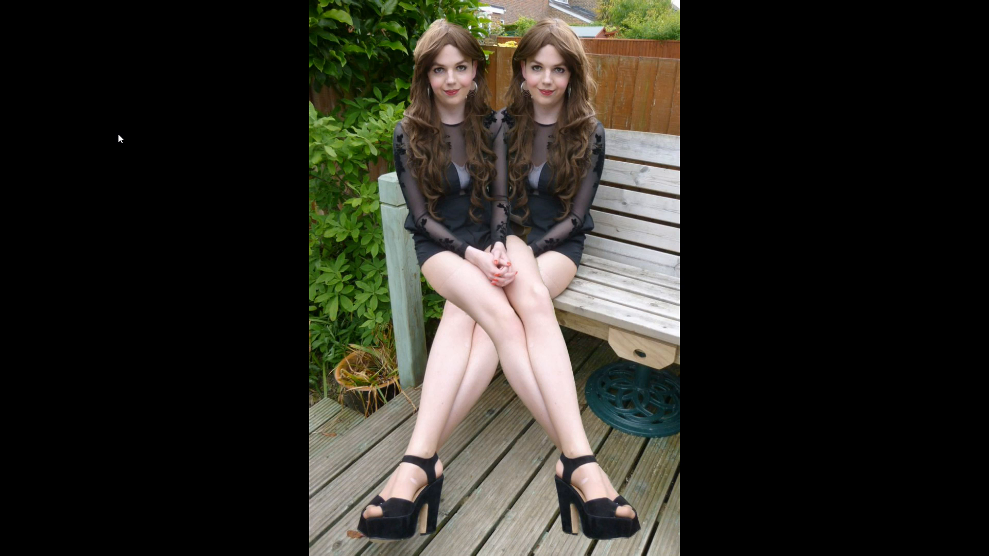
mouse_move(695, 480)
click(630, 539)
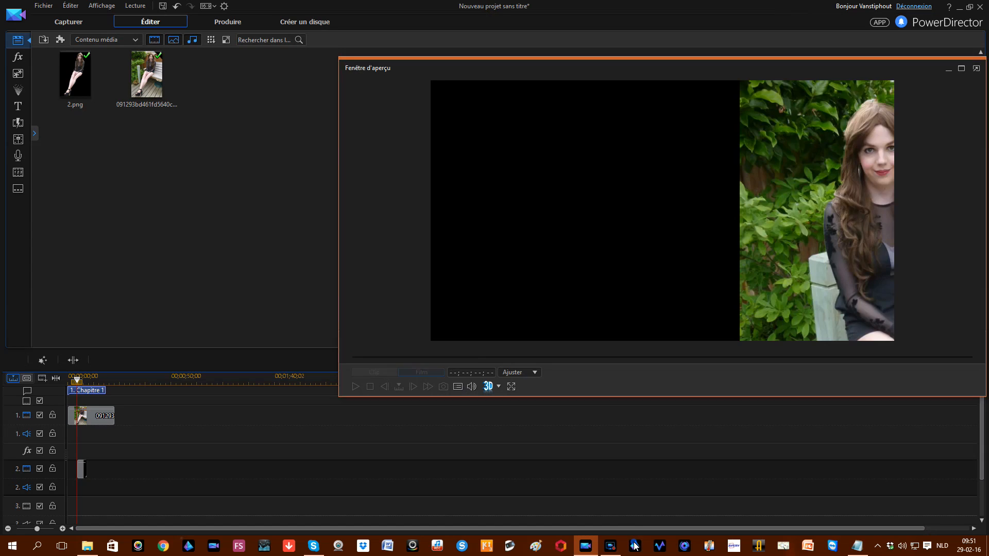
click(976, 69)
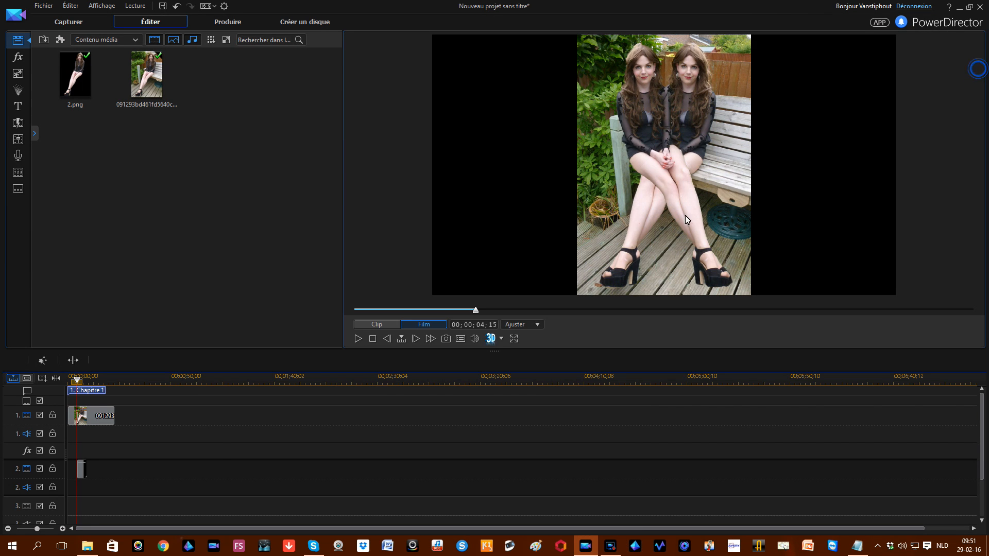
- Move 2.png on track 2 to the start of the timeline and extend it to match the bench photo's end
click(89, 417)
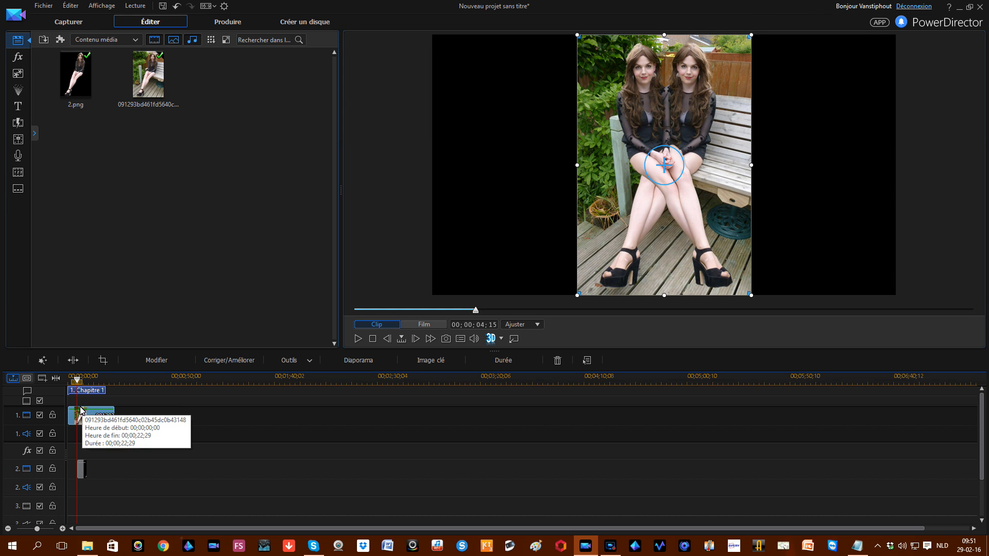
click(83, 470)
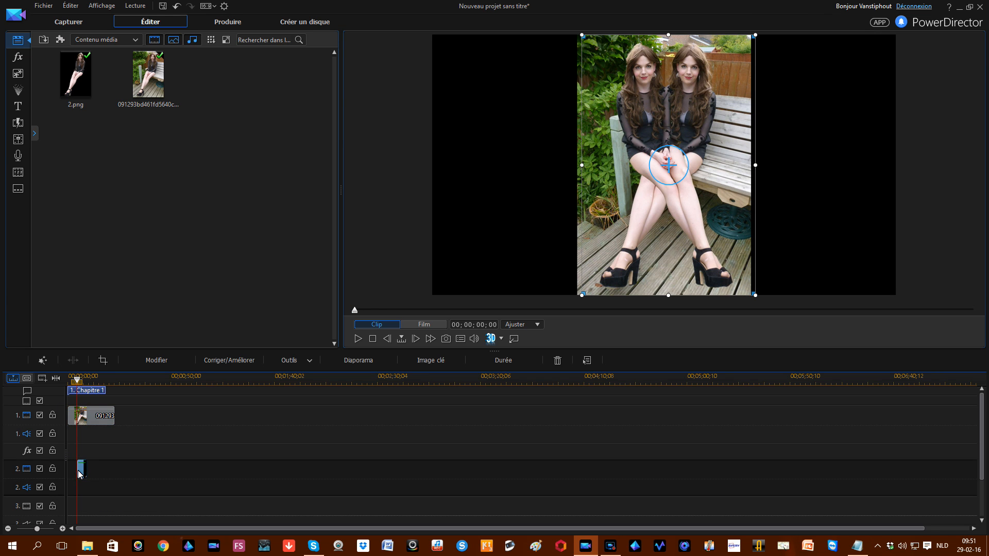
drag(77, 470, 67, 470)
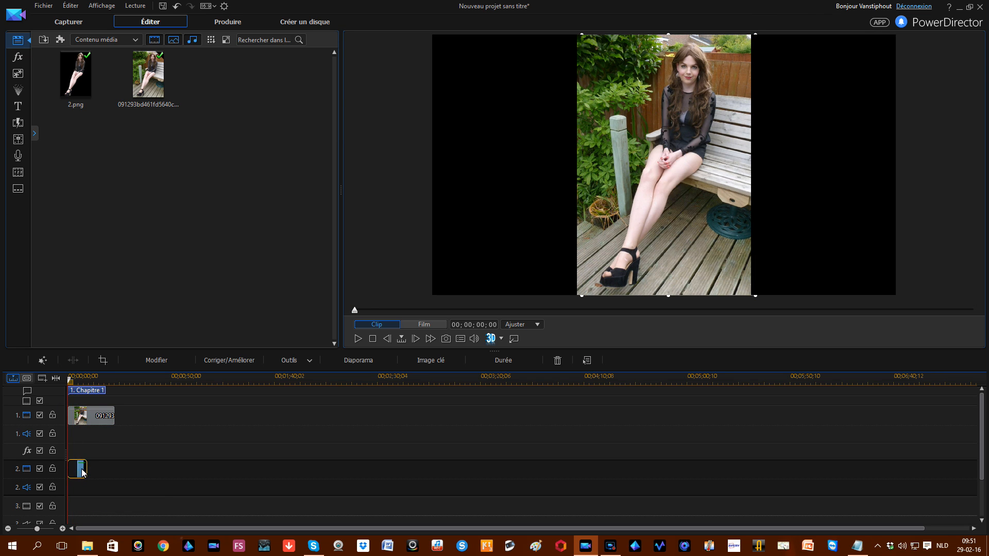
click(83, 471)
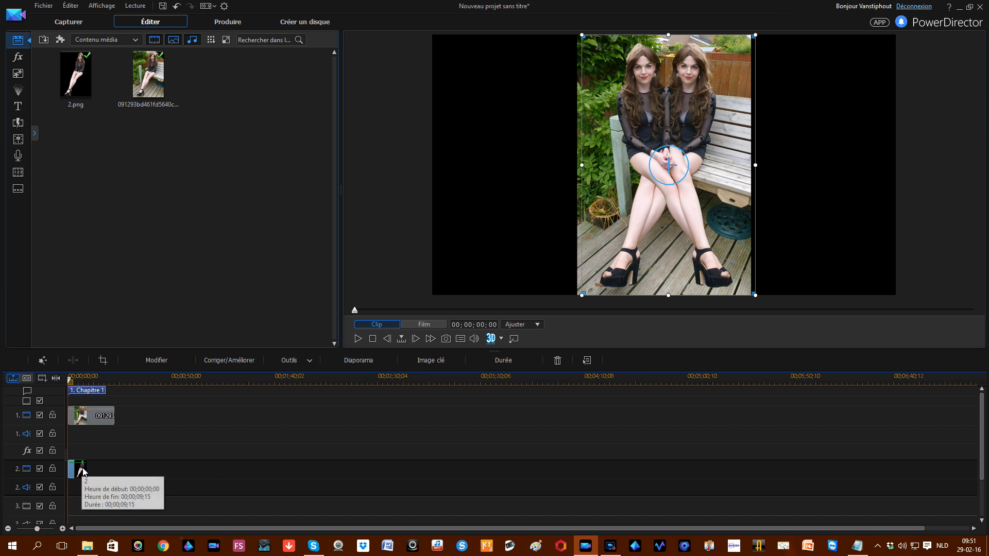
drag(85, 473, 114, 473)
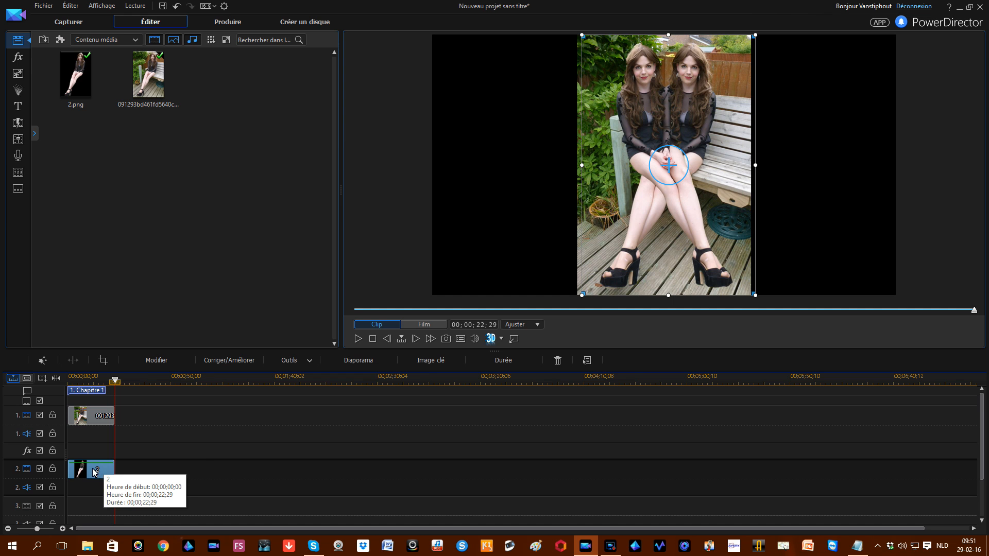
- Enable the fade-in and fade-out (Fondus) for 2.png in the PiP Designer and save
click(89, 379)
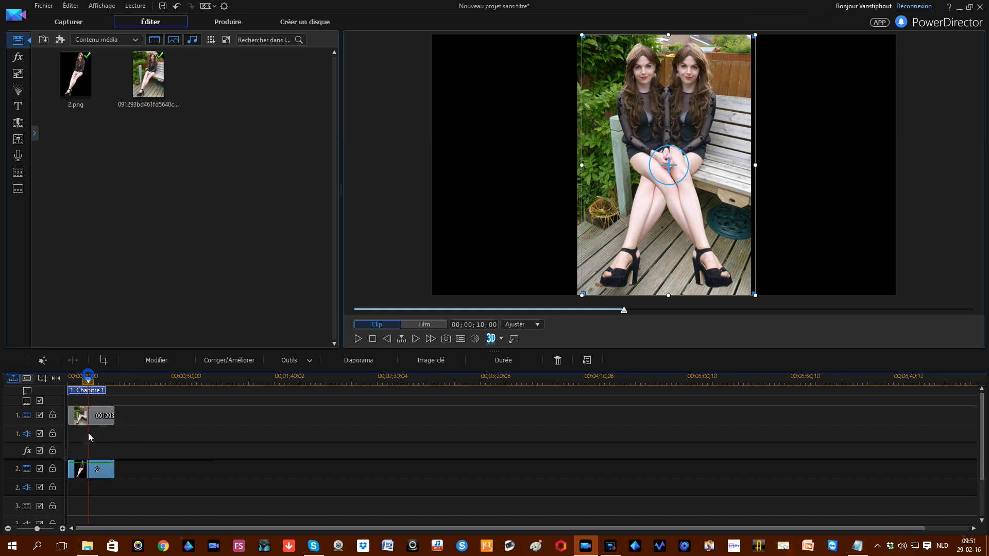
double_click(98, 470)
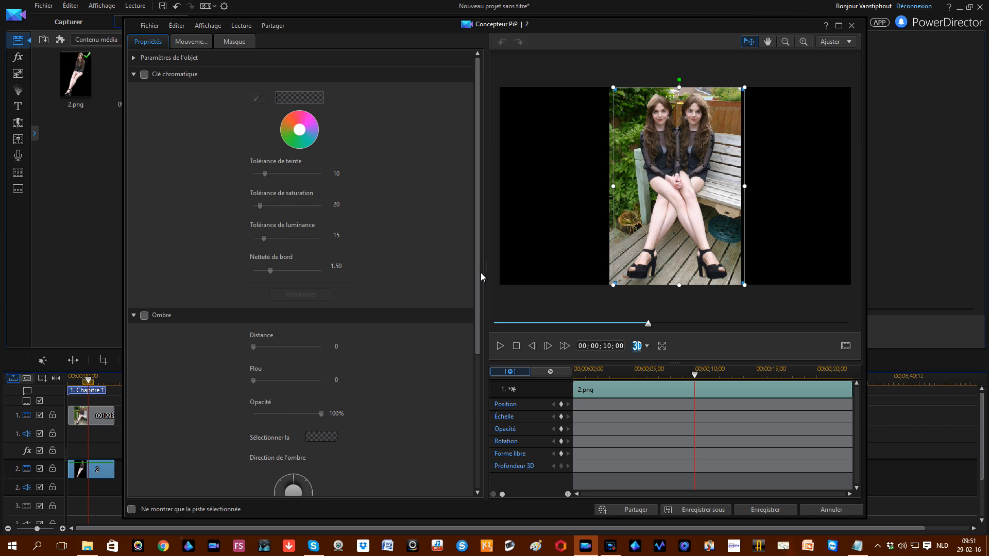
drag(478, 279, 493, 452)
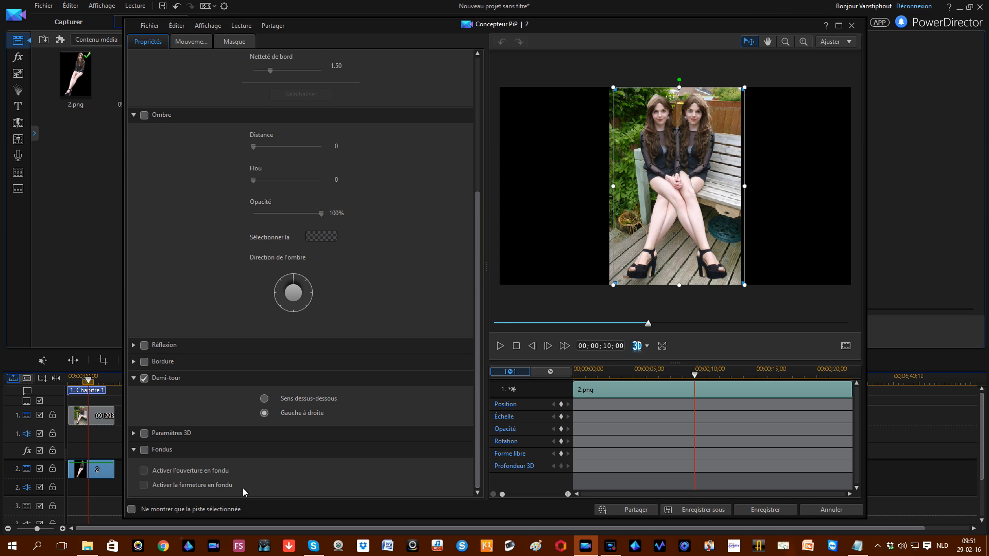
click(146, 451)
click(760, 510)
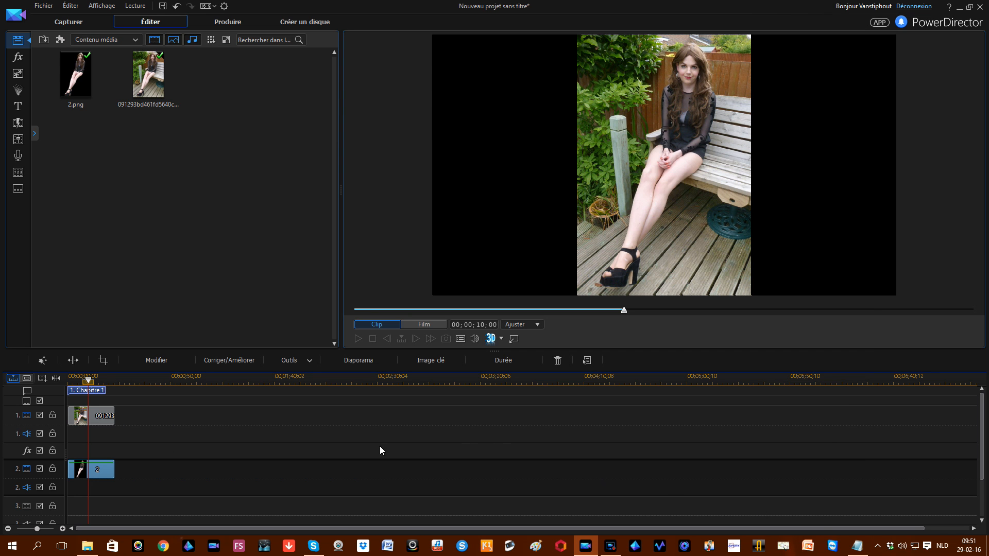
click(93, 471)
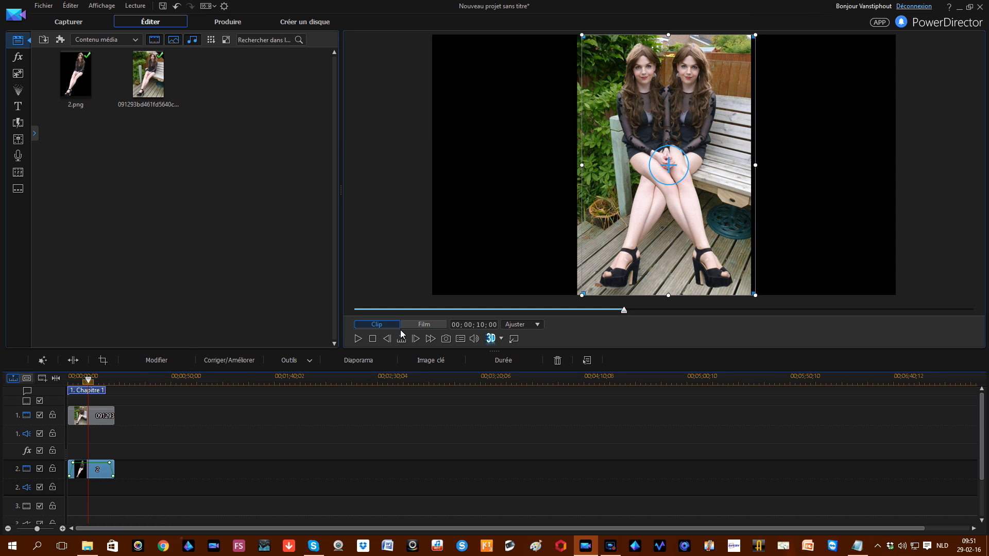
- Play the movie from the start to check the cutout's fade-in, and pause it
click(423, 325)
click(370, 340)
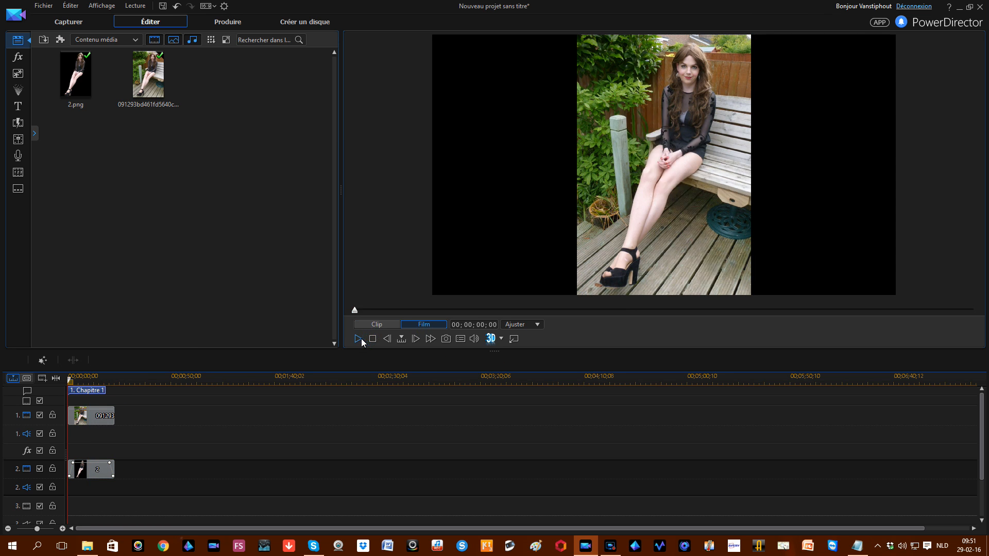
click(359, 339)
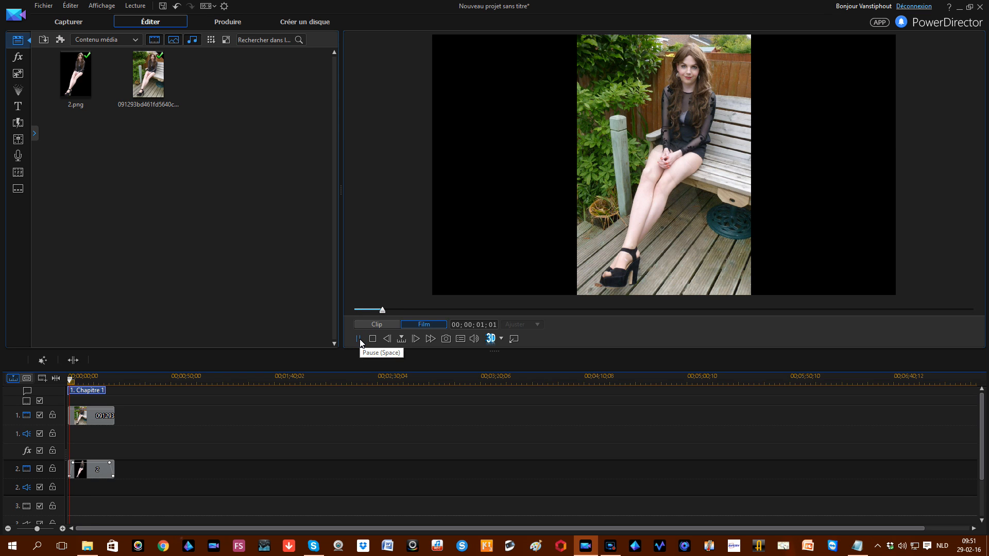
click(359, 339)
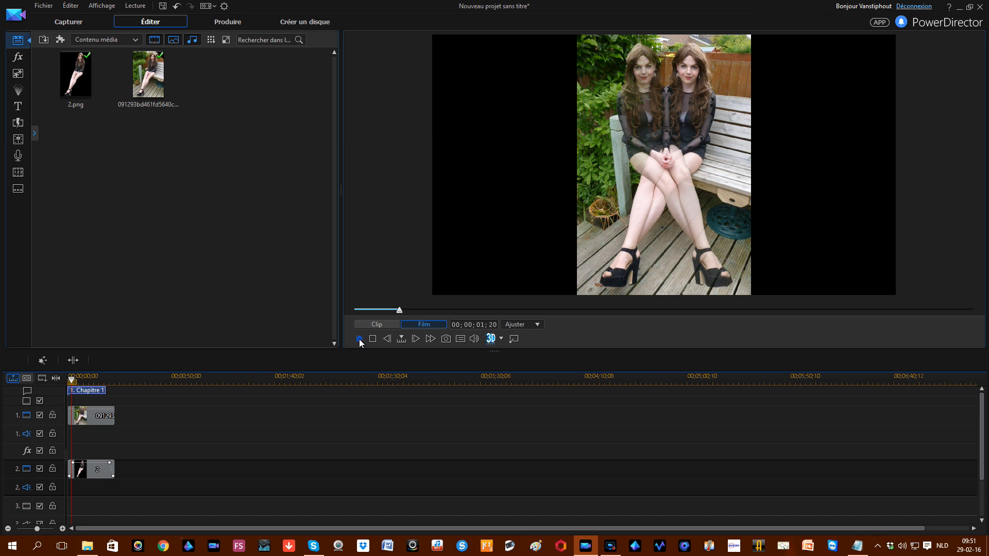
- Lengthen the fade-in of 2.png by moving its full-opacity keyframe to about 10 seconds, and play the movie from the start
click(85, 469)
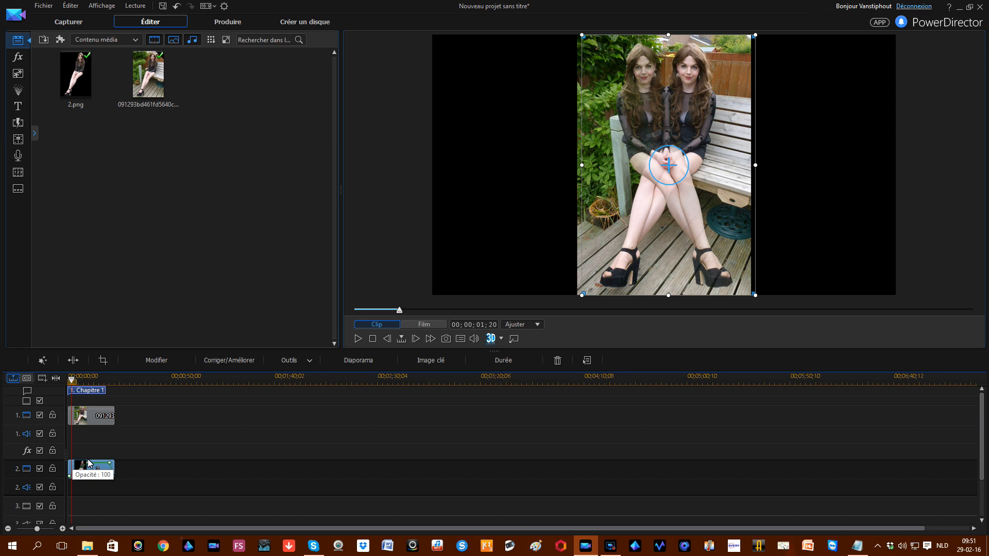
click(407, 324)
click(371, 338)
click(357, 339)
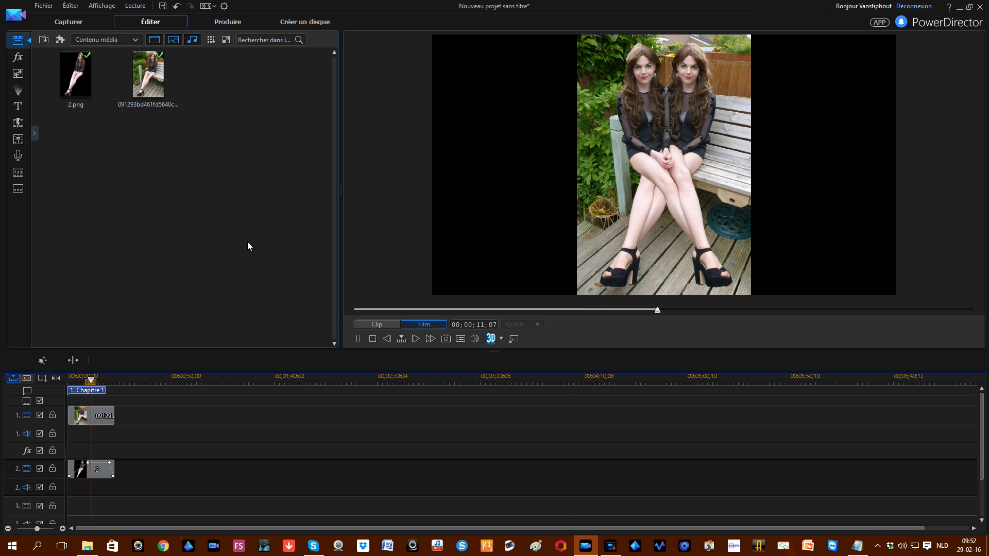
click(103, 418)
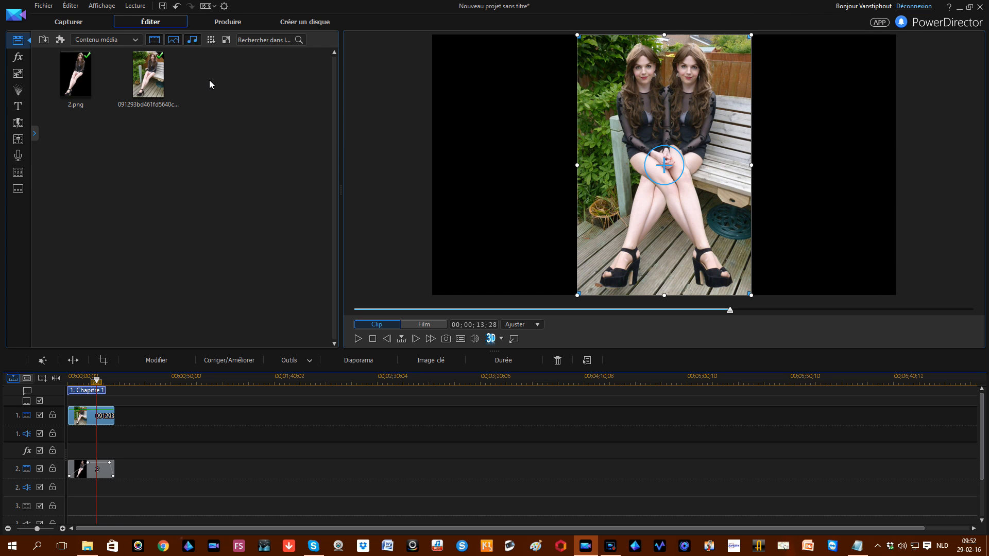
- Go to movie production and open the Youtube 30 Frames quality profile to examine its listed properties
click(229, 24)
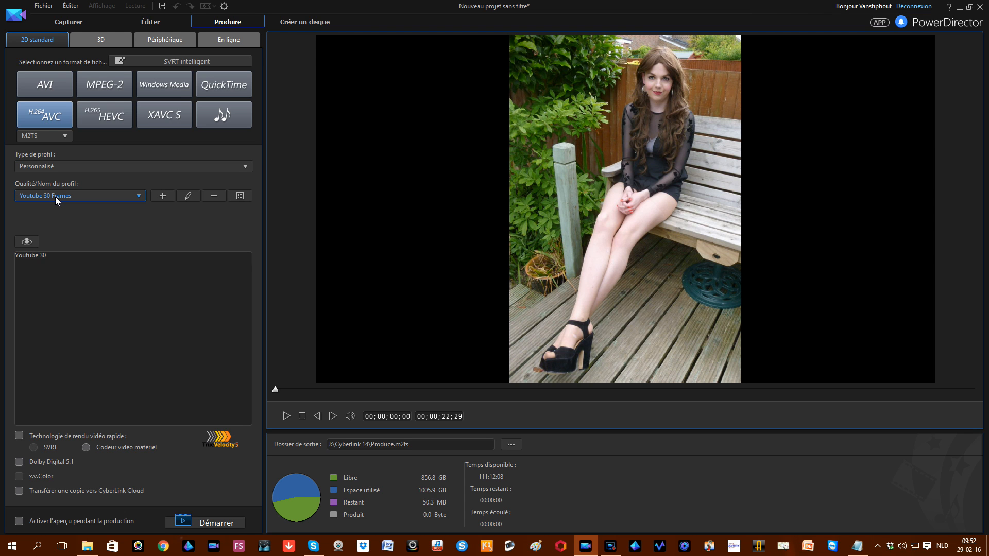
click(186, 197)
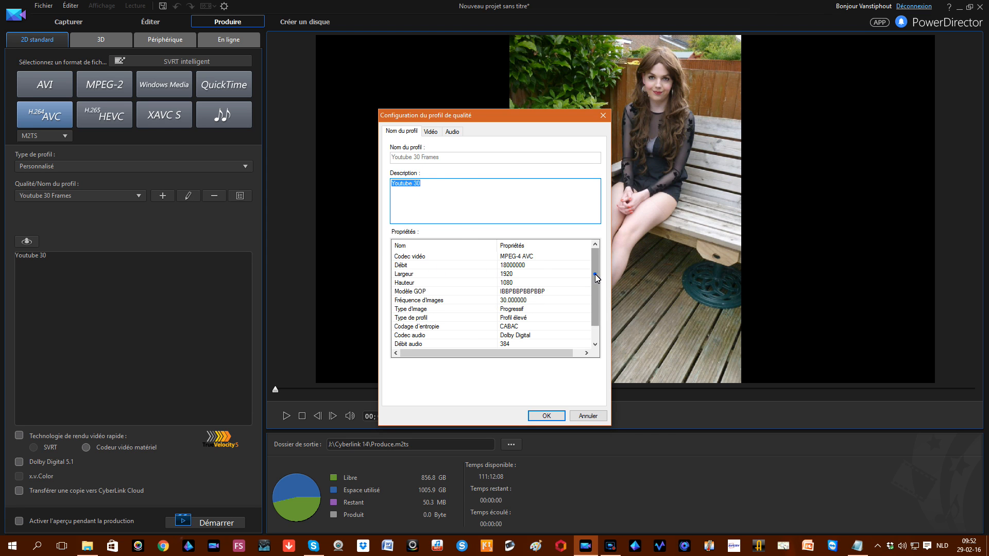
drag(595, 274, 595, 288)
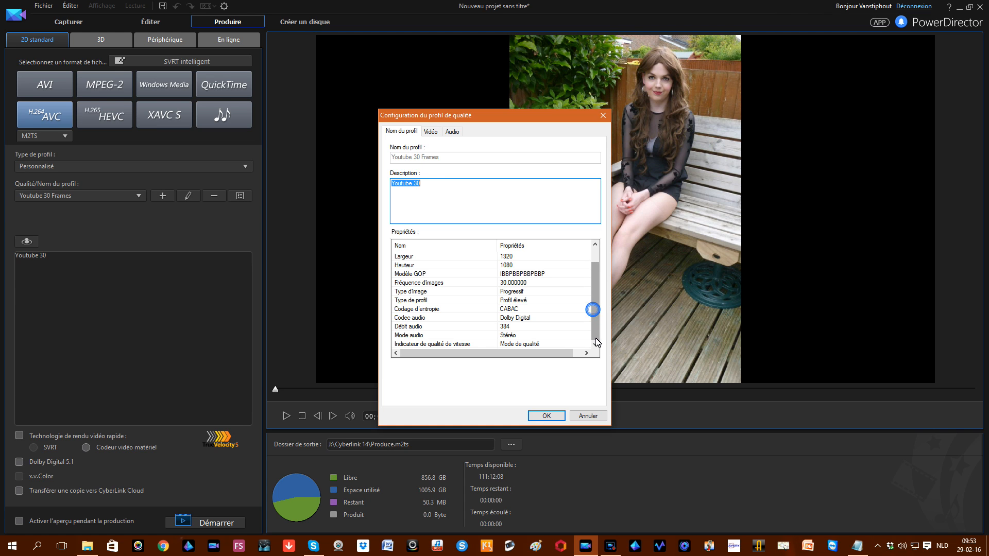
- Review the profile's video settings and select a frame rate of 30
click(431, 132)
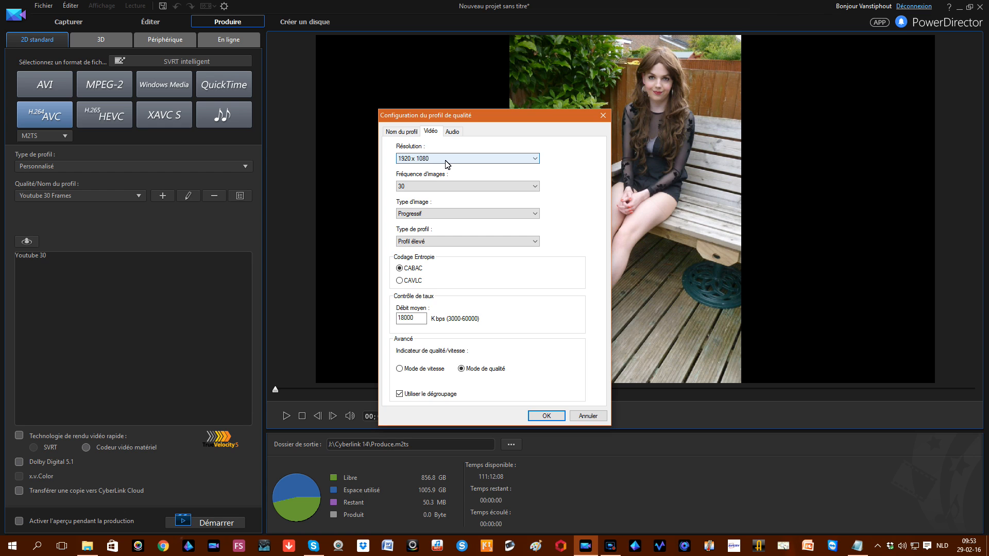
click(456, 186)
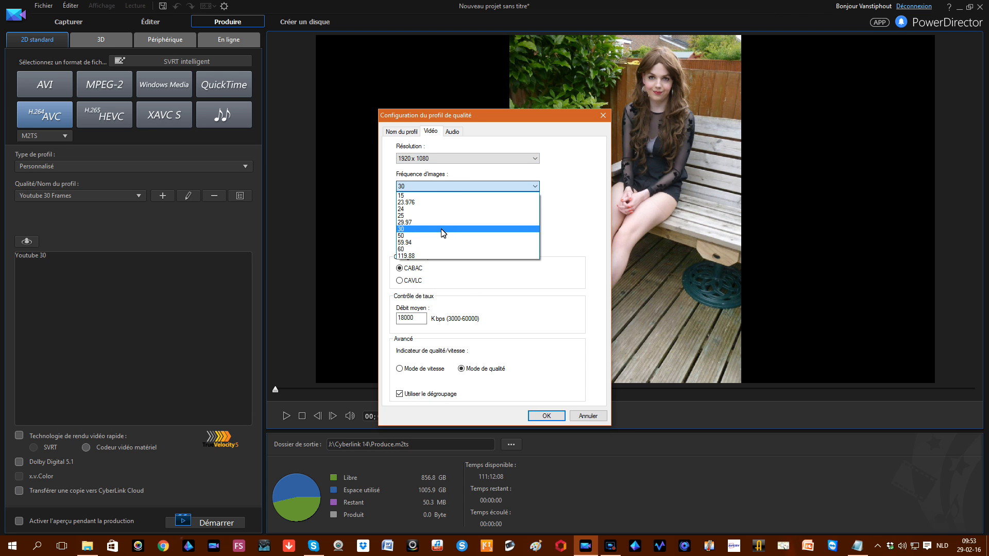
click(443, 230)
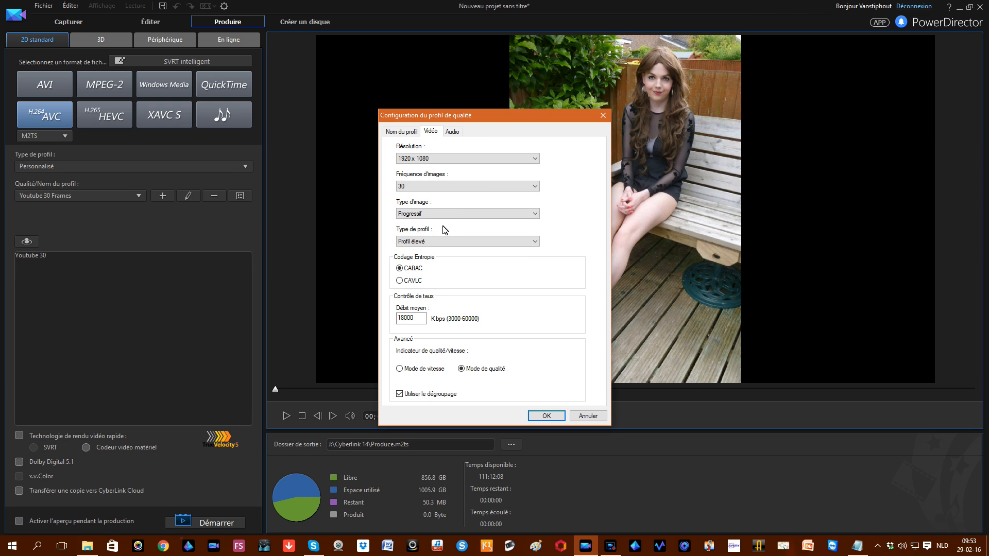
click(461, 186)
click(591, 214)
- Check the profile's audio settings, accept the profile, and start producing the movie
click(452, 131)
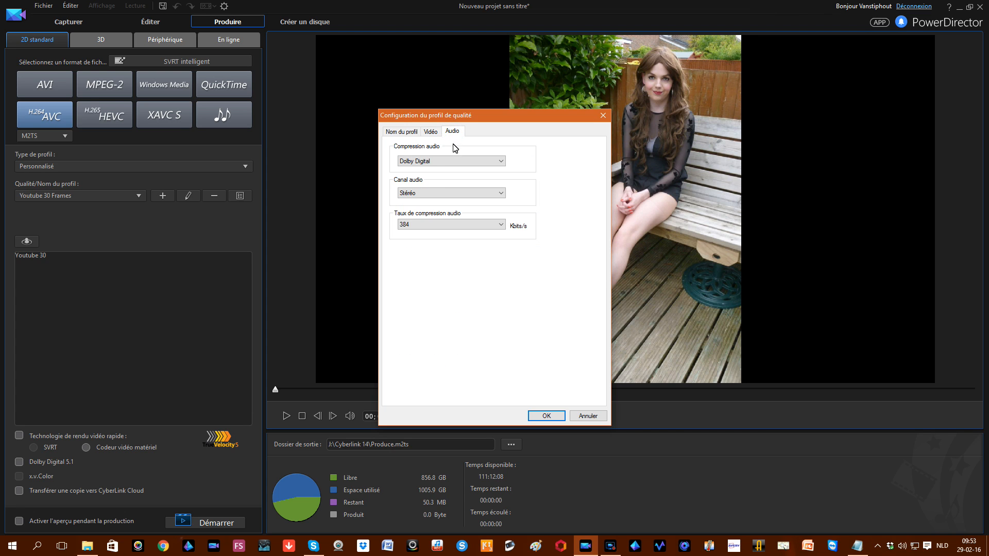
click(433, 225)
click(433, 226)
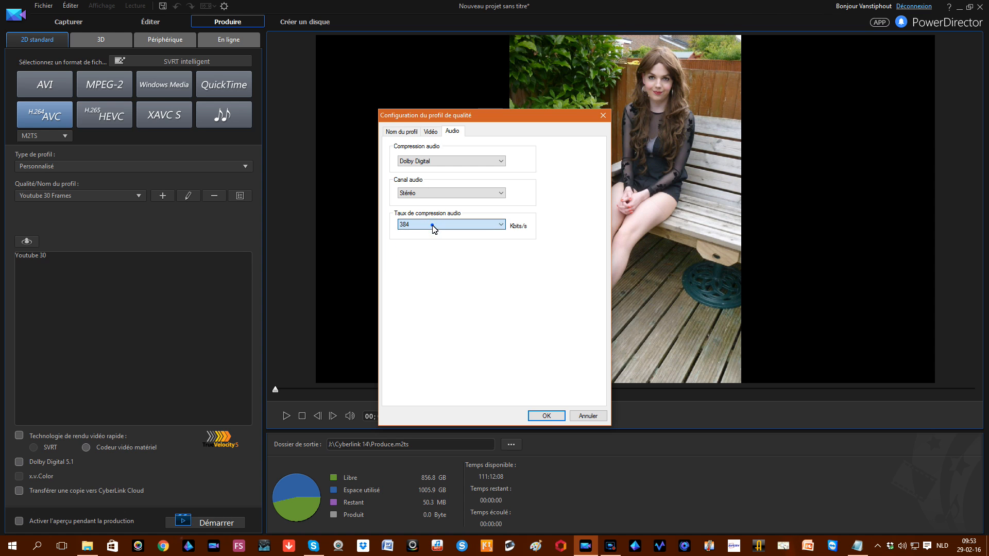
click(546, 416)
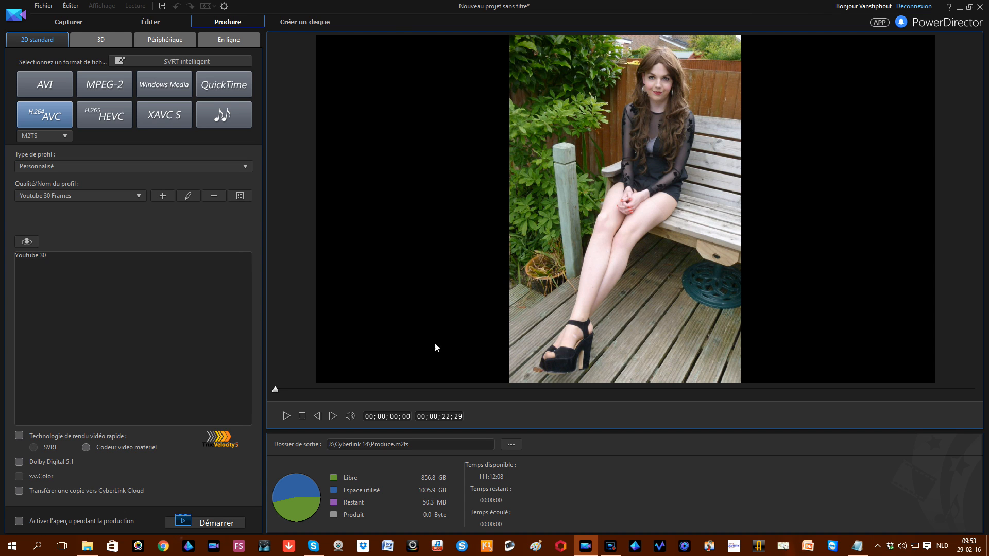
click(206, 523)
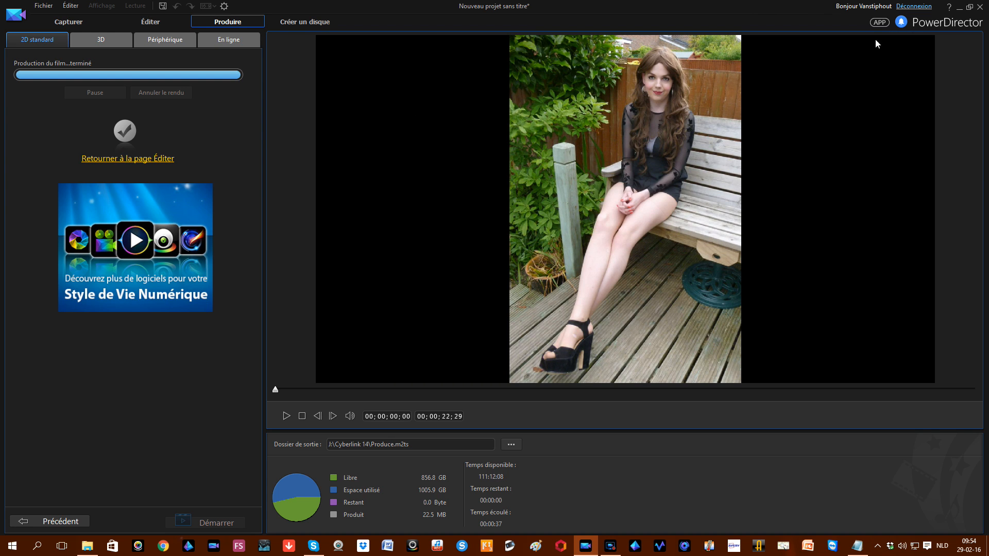
- Switch to the desktop, close the Photo test folder, and move Produce.m2ts from the Cyberlink 14 folder to the desktop
click(958, 8)
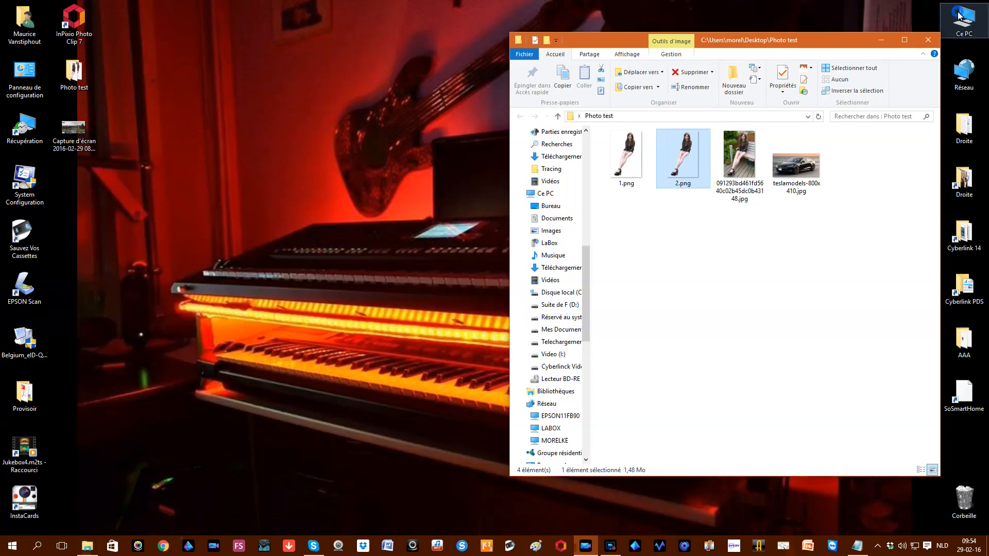
click(927, 41)
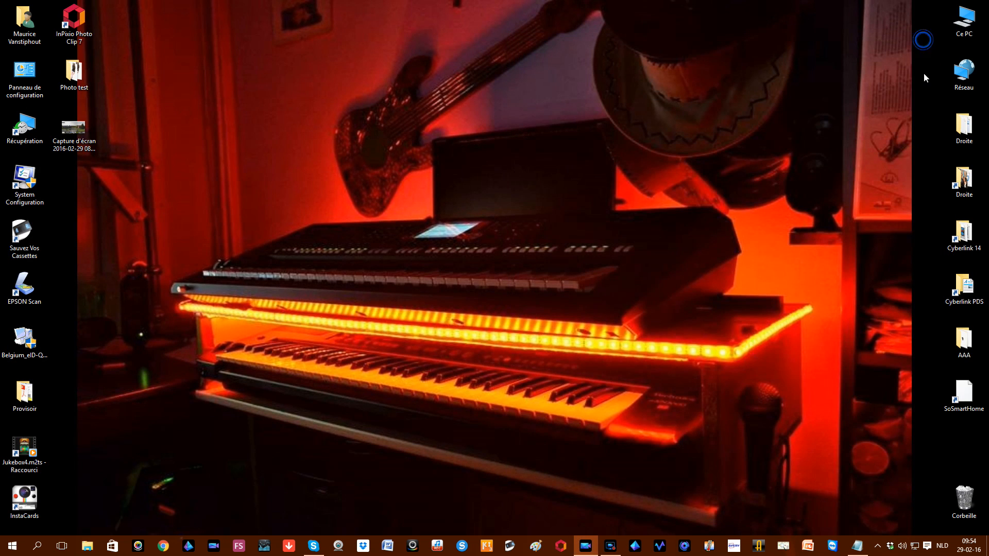
double_click(963, 239)
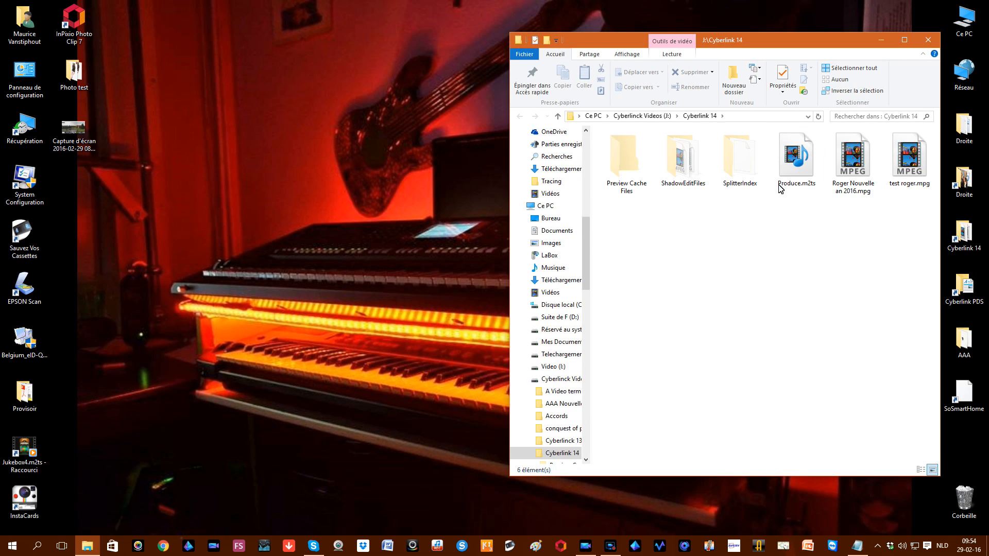
drag(802, 163, 246, 223)
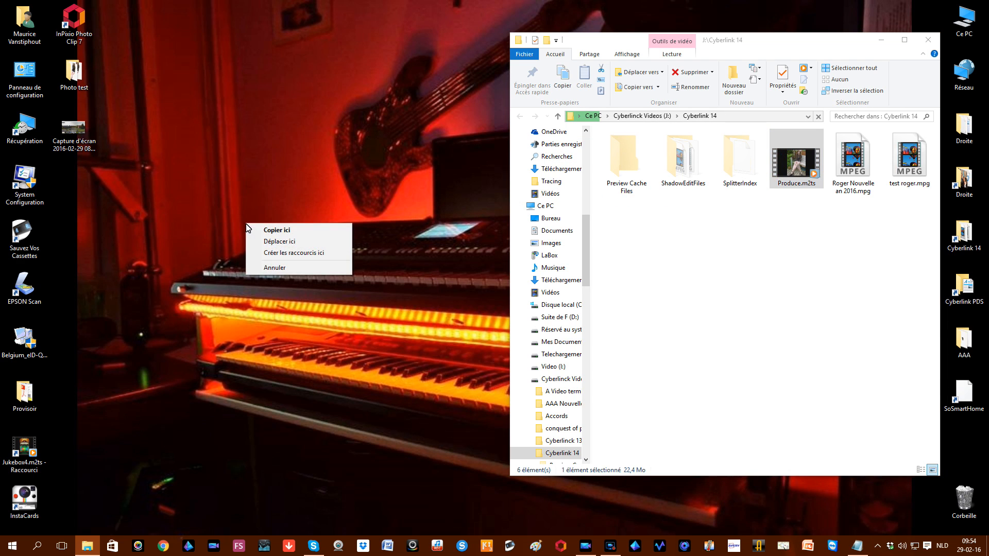
click(279, 241)
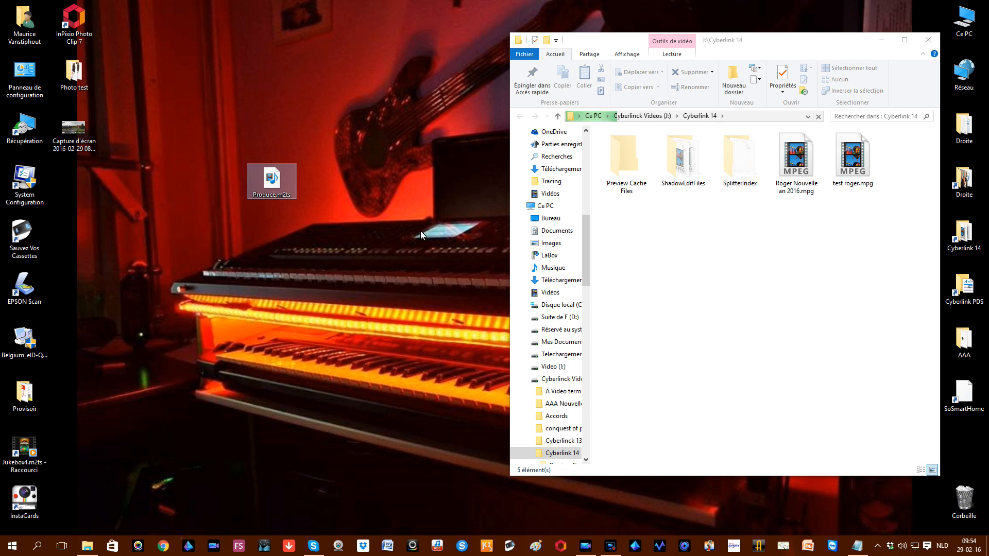
click(927, 40)
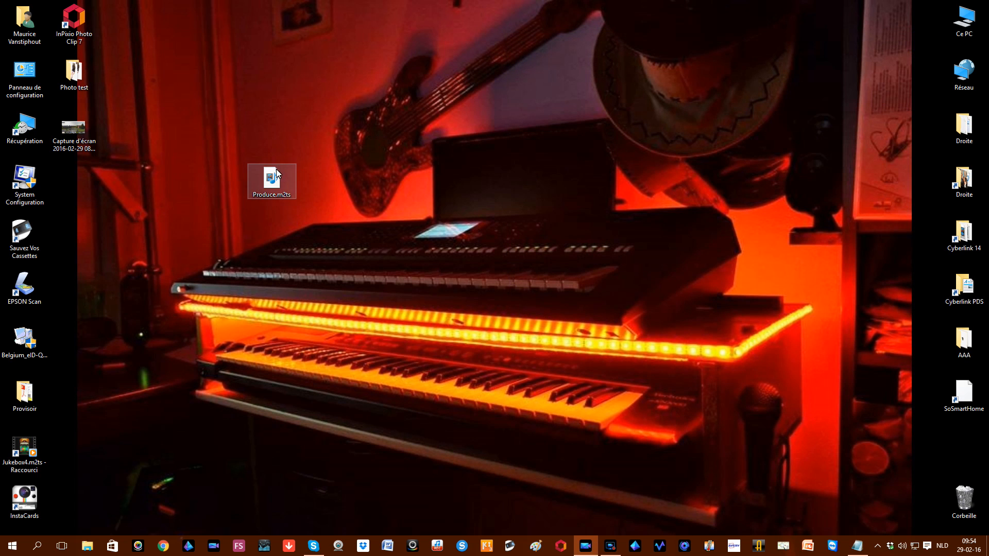
- Play Produce.m2ts from the desktop in full screen to check the cutout's fades, and close the player
double_click(273, 178)
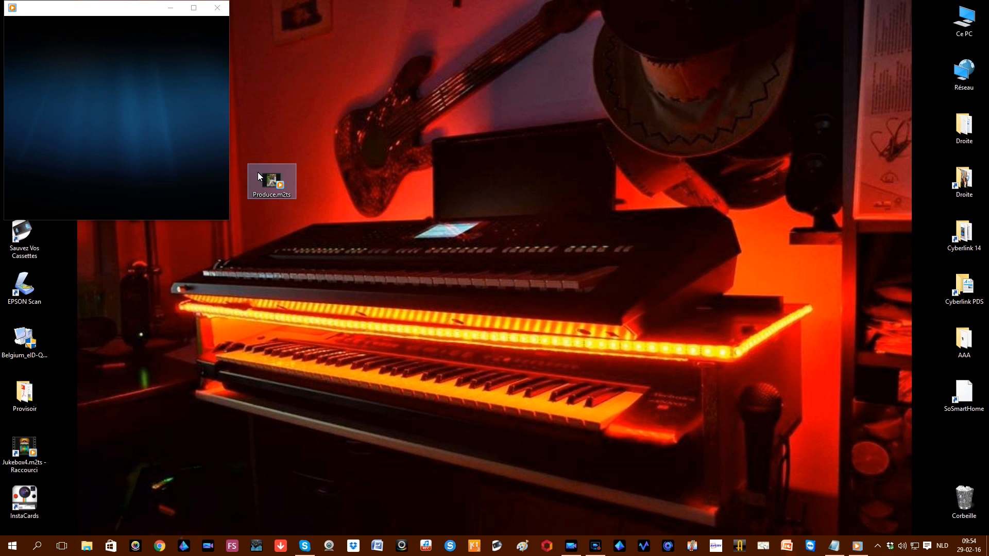
double_click(29, 62)
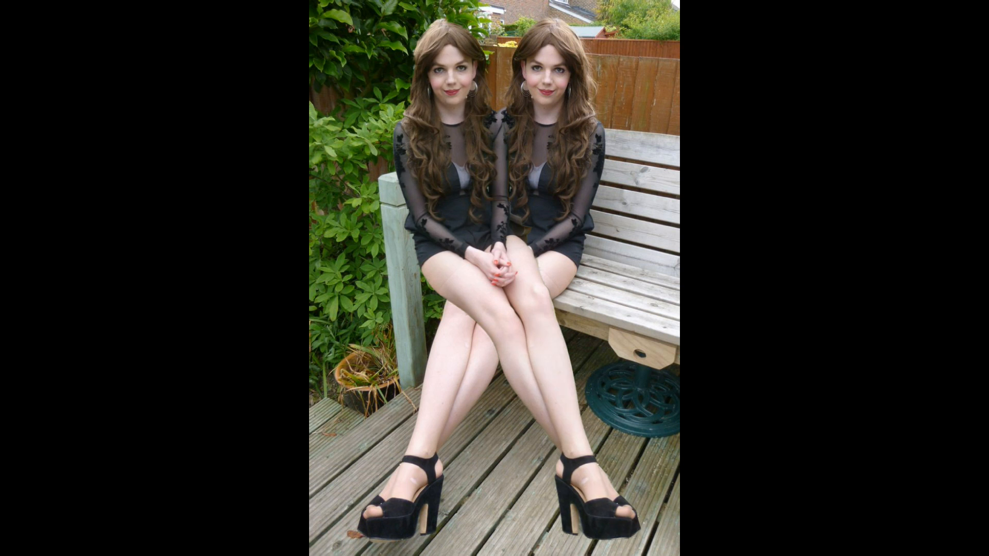
key(Escape)
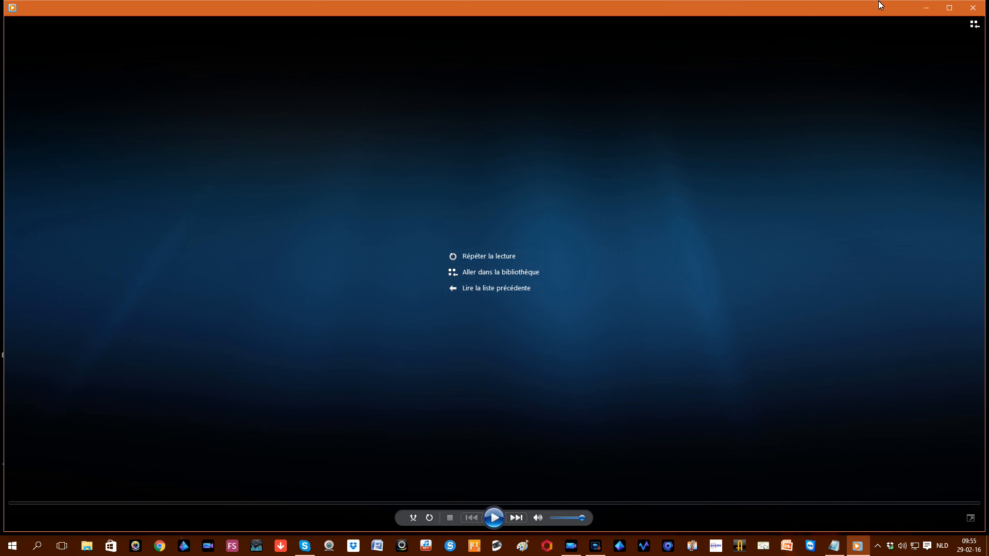
click(974, 9)
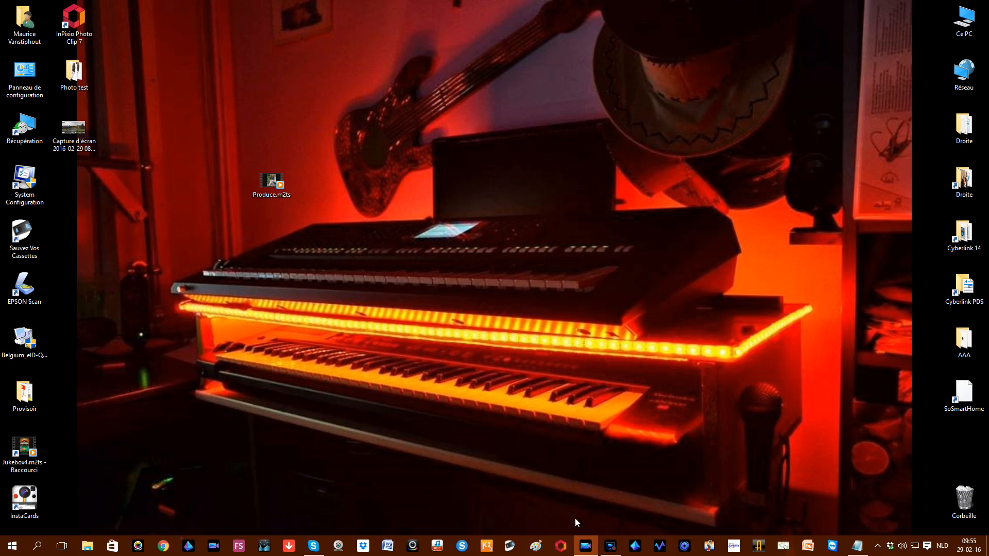